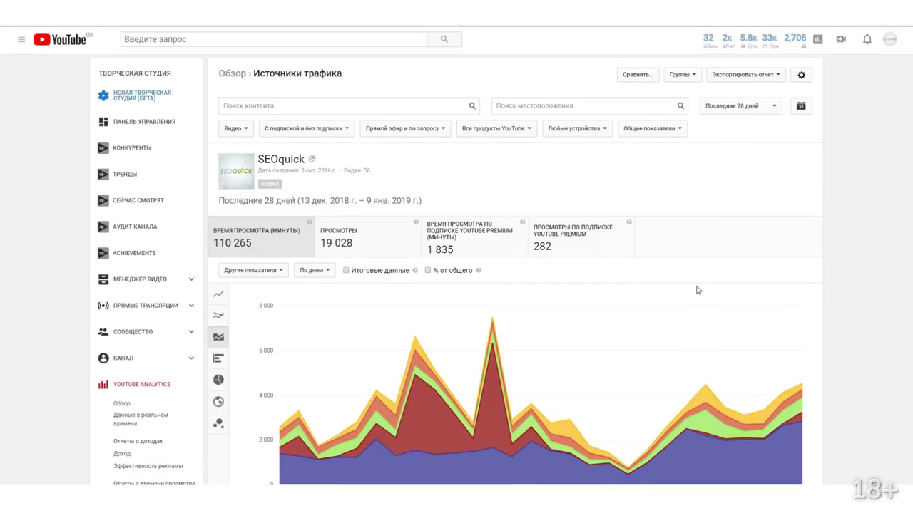
# - Review the SEOquick channel's traffic sources chart for the last 28 days
pyautogui.scroll(2, 696, 293)
pyautogui.scroll(-1, 663, 278)
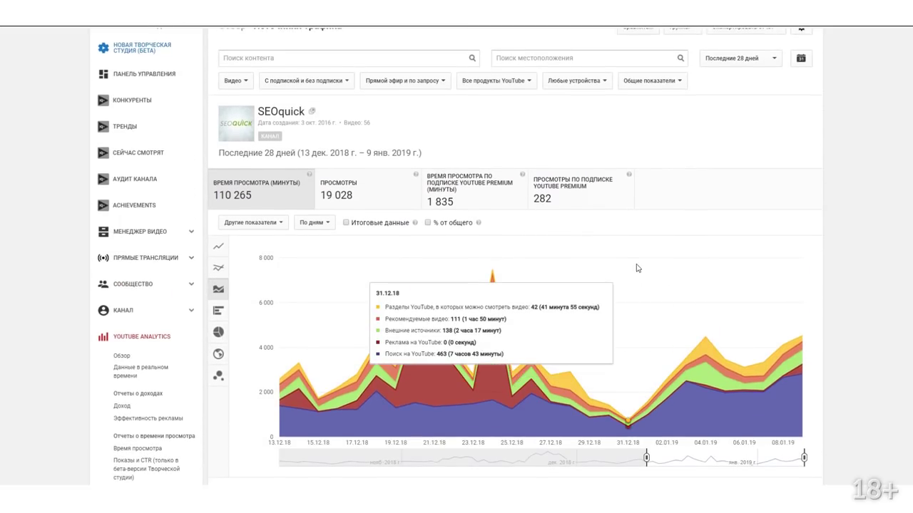
pyautogui.scroll(1, 618, 271)
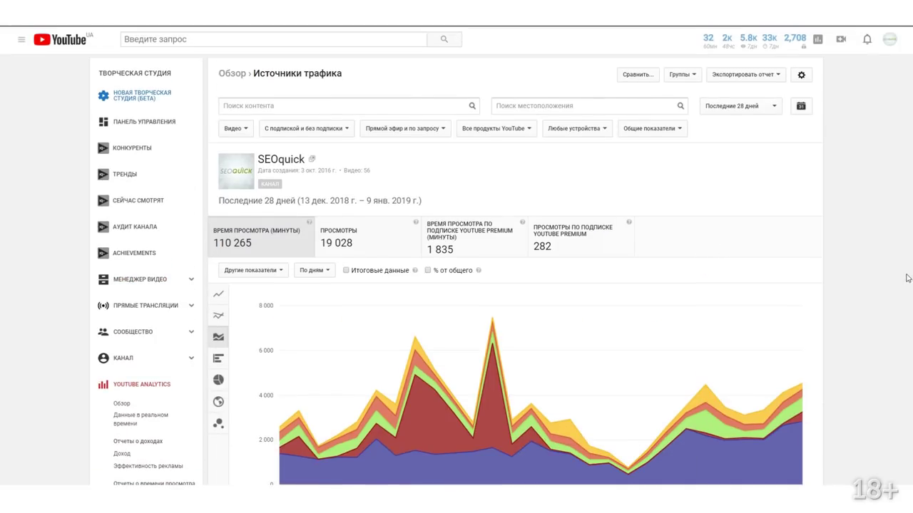
pyautogui.scroll(-3, 731, 243)
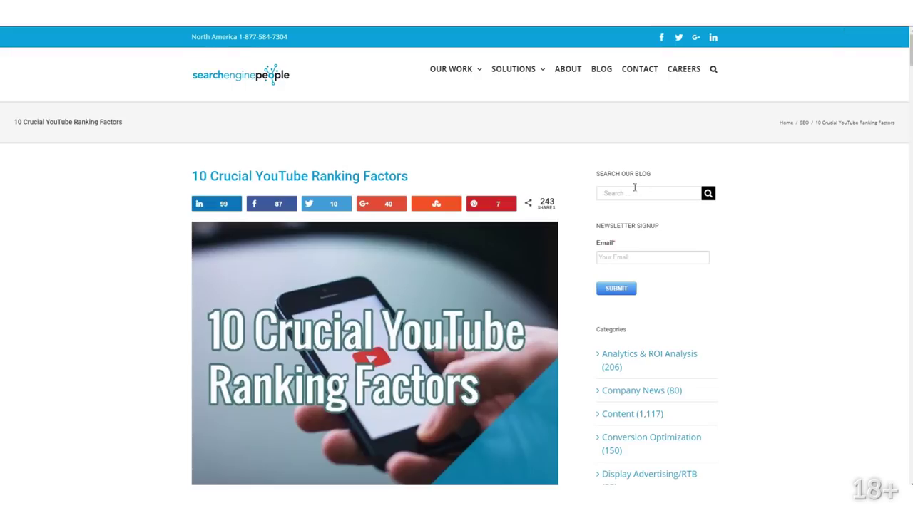
# - Read through the "10 Crucial YouTube Ranking Factors" article, from channel keywords to closed captions and subtitles
pyautogui.scroll(-5, 400, 267)
pyautogui.scroll(5, 373, 278)
pyautogui.scroll(-10, 375, 303)
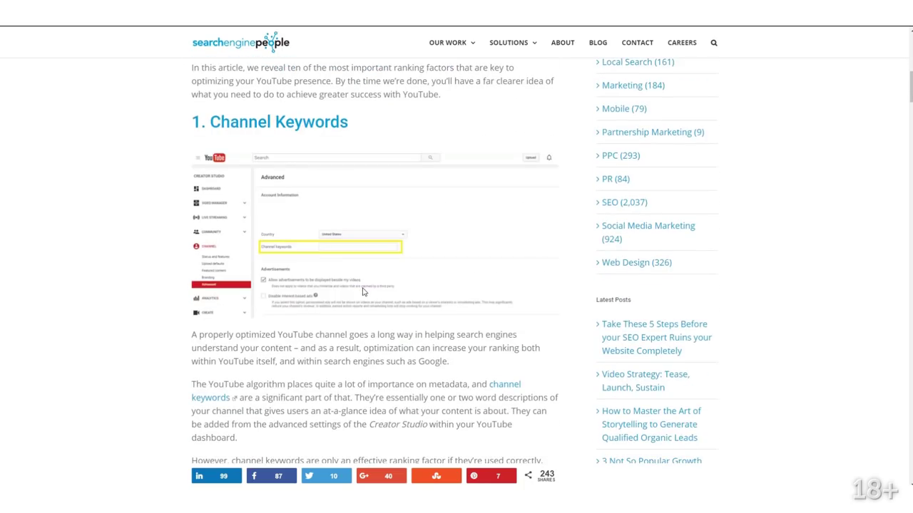
pyautogui.scroll(-10, 388, 286)
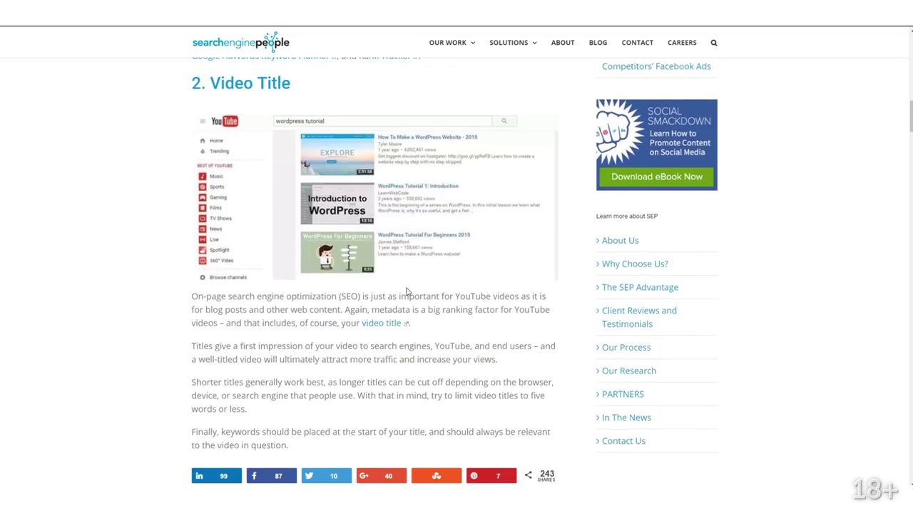
pyautogui.scroll(-10, 418, 288)
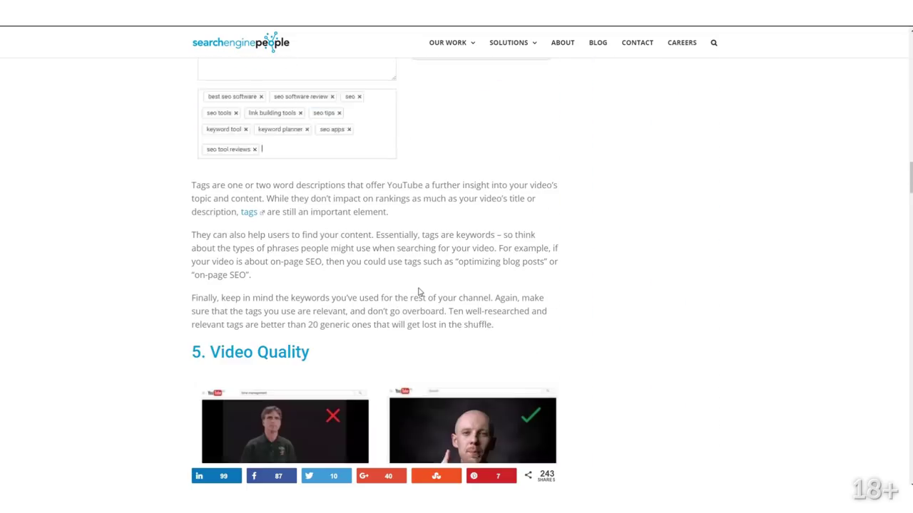
pyautogui.scroll(-10, 418, 293)
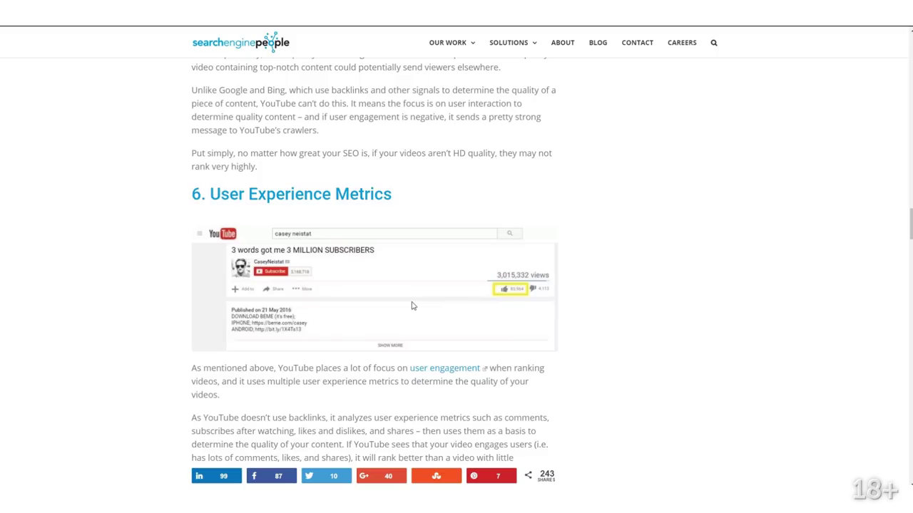
pyautogui.scroll(-5, 409, 303)
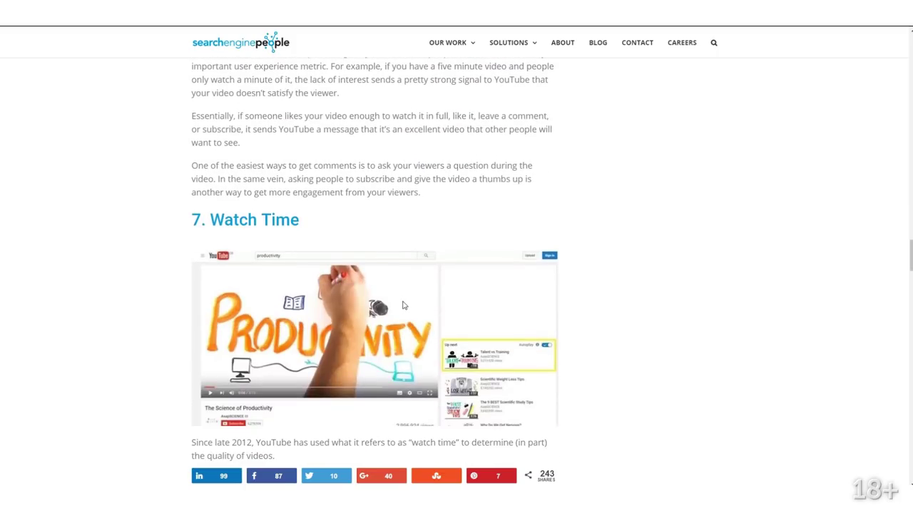
pyautogui.scroll(-12, 400, 295)
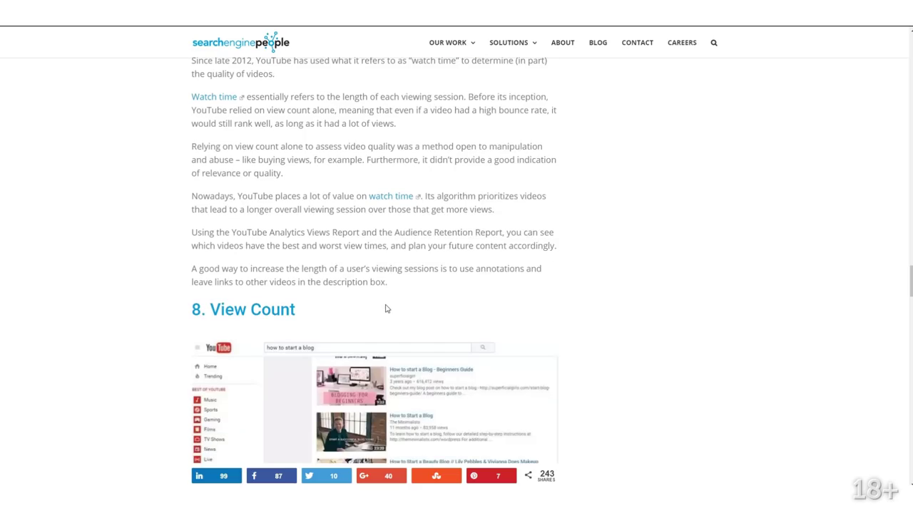
pyautogui.scroll(-3, 381, 311)
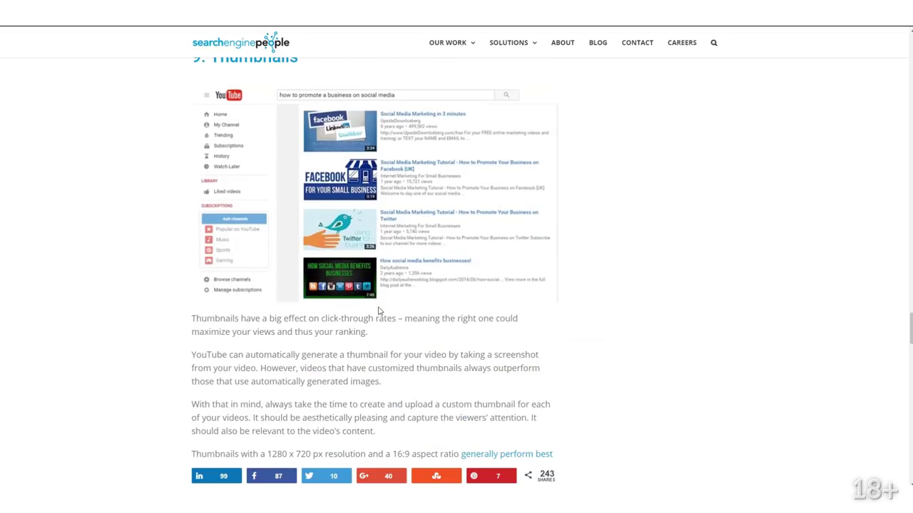
pyautogui.scroll(-3, 292, 319)
pyautogui.scroll(-5, 292, 319)
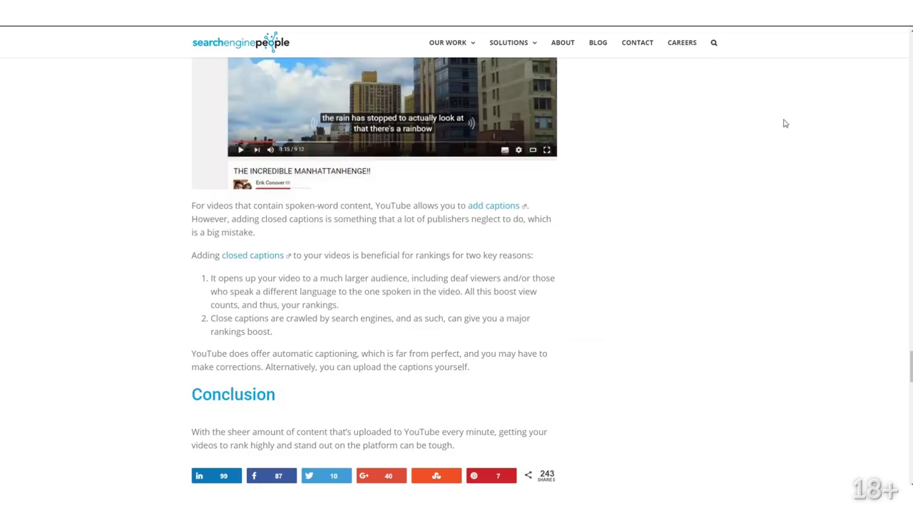
pyautogui.scroll(7, 689, 220)
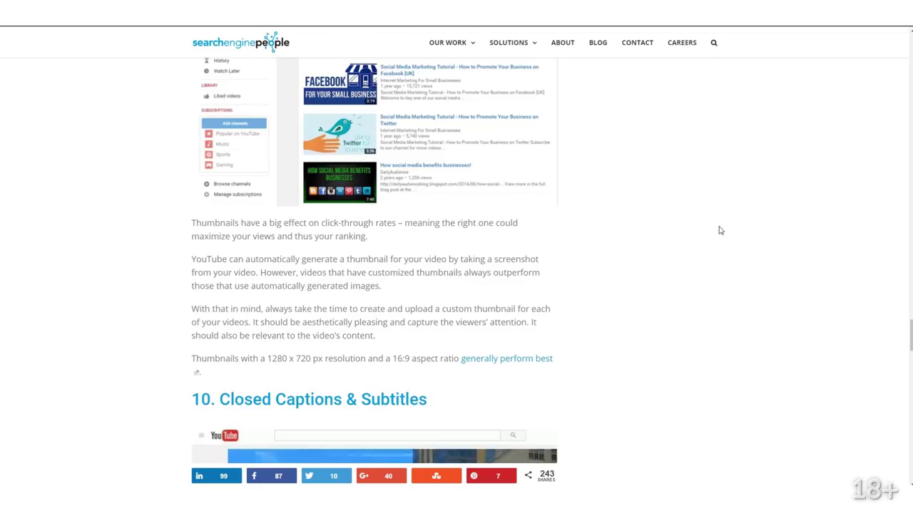
pyautogui.scroll(5, 603, 241)
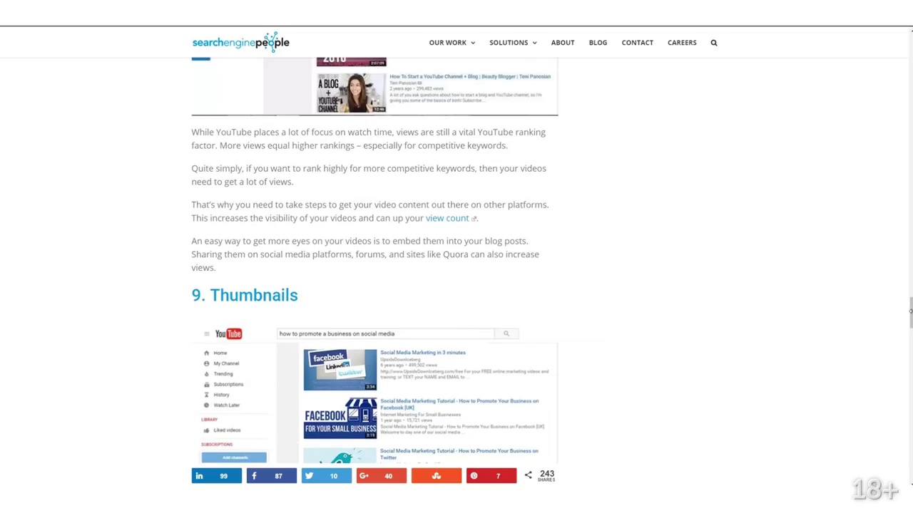
pyautogui.moveTo(910, 311); pyautogui.dragTo(756, 93)
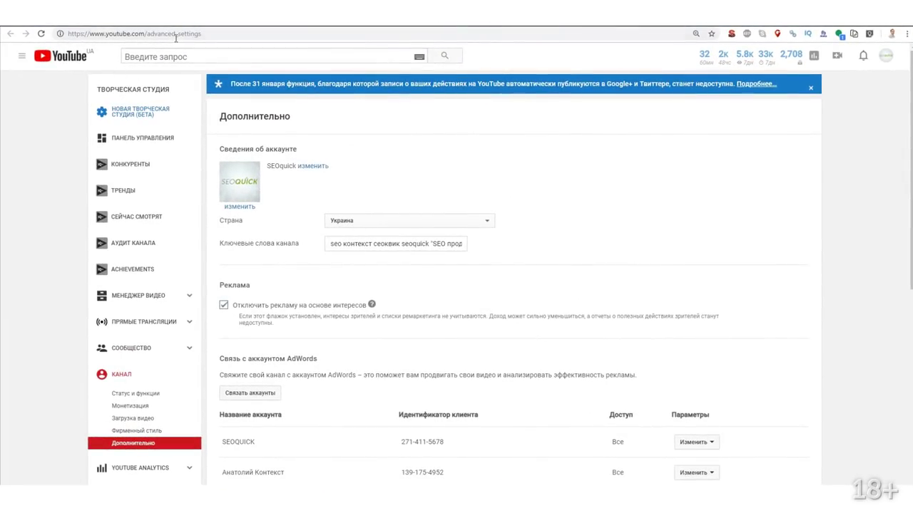
# - Check the address of the advanced settings page and read the full list of channel keywords from end to end
pyautogui.click(194, 36)
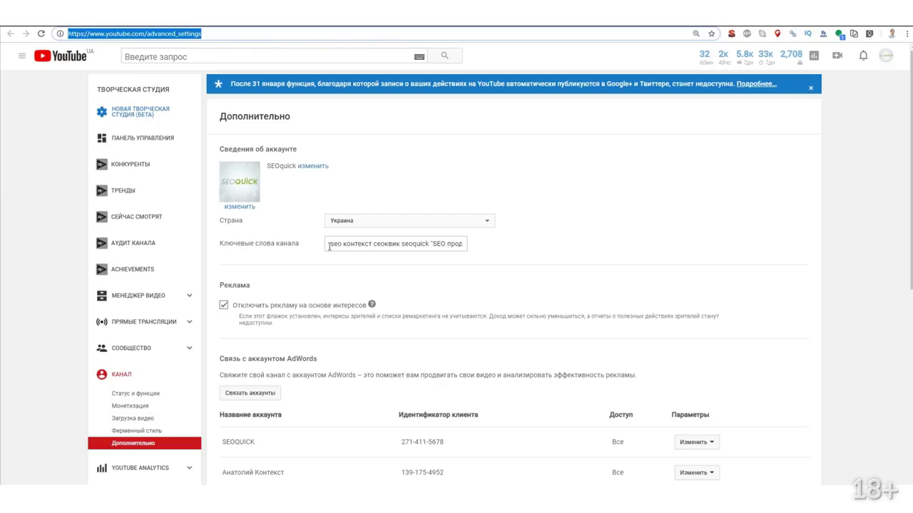
pyautogui.click(427, 243)
pyautogui.write('"')
pyautogui.press('Right')
pyautogui.press('Right')
pyautogui.press('Right')
pyautogui.press('Right')
pyautogui.press('Right')
pyautogui.press('Right')
pyautogui.press('Right')
pyautogui.press('Right')
pyautogui.press('Right')
pyautogui.press('Right')
pyautogui.press('Right')
pyautogui.press('Right')
pyautogui.press('Right')
pyautogui.press('Right')
pyautogui.press('Right')
pyautogui.press('Right')
pyautogui.press('Right')
pyautogui.press('Right')
pyautogui.press('Right')
pyautogui.press('Right')
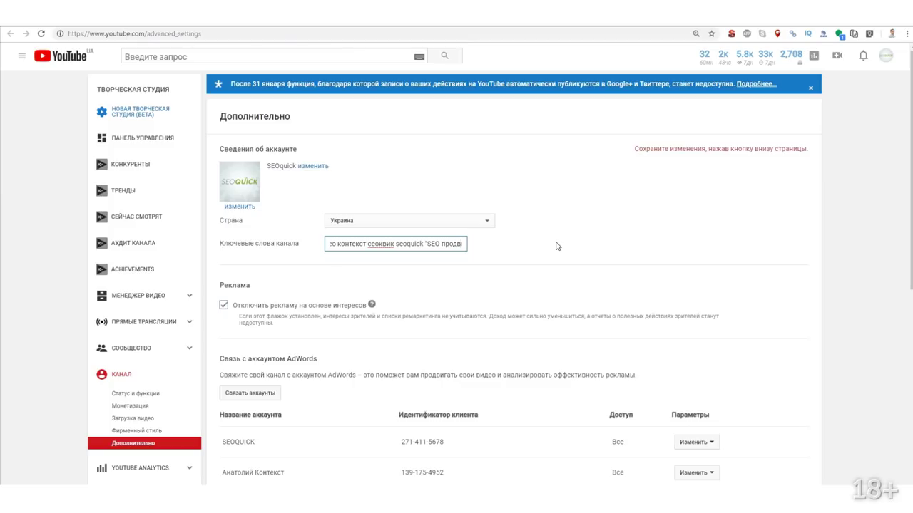
pyautogui.press('Right')
pyautogui.press('Right')
pyautogui.press('Right')
pyautogui.press('Right')
pyautogui.press('Right')
pyautogui.press('Right')
pyautogui.press('Right')
pyautogui.press('Right')
pyautogui.press('Right')
pyautogui.press('Right')
pyautogui.press('Right')
pyautogui.press('Right')
pyautogui.press('Right')
pyautogui.press('Right')
pyautogui.press('Right')
pyautogui.press('Right')
pyautogui.press('Right')
pyautogui.press('Right')
pyautogui.press('Right')
pyautogui.press('Right')
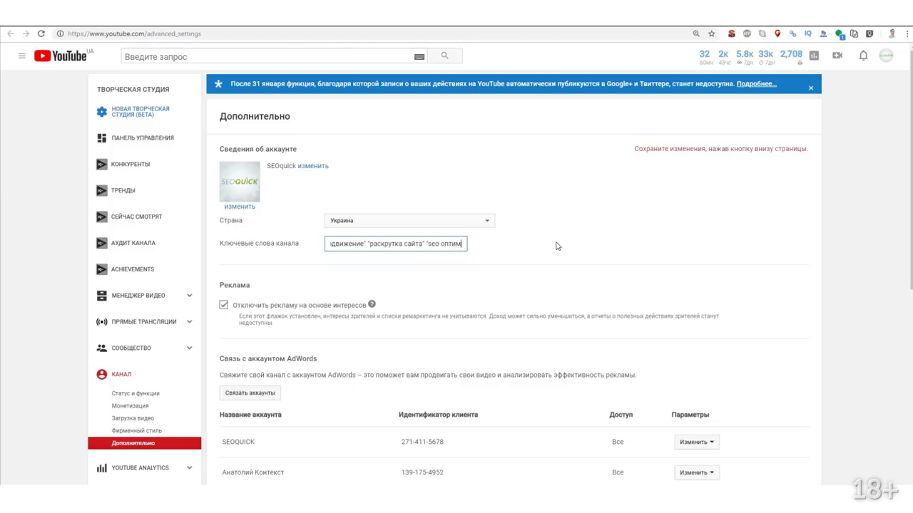
pyautogui.press('Right')
pyautogui.press('Right')
pyautogui.press('Right')
pyautogui.press('Right')
pyautogui.press('Right')
pyautogui.press('Right')
pyautogui.press('Right')
pyautogui.press('Right')
pyautogui.press('Right')
pyautogui.press('Right')
pyautogui.press('Right')
pyautogui.press('Right')
pyautogui.press('Right')
pyautogui.press('Right')
pyautogui.press('Right')
pyautogui.press('Right')
pyautogui.press('Right')
pyautogui.press('Right')
pyautogui.press('Right')
pyautogui.press('Right')
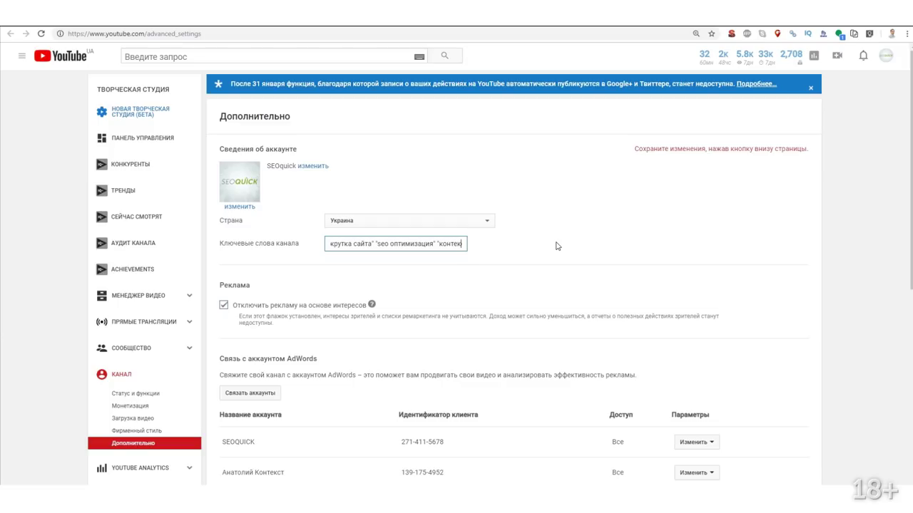
pyautogui.press('Right')
pyautogui.press('Right')
pyautogui.press('Right')
pyautogui.press('Right')
pyautogui.press('Right')
pyautogui.press('Right')
pyautogui.press('Right')
pyautogui.press('Right')
pyautogui.press('Right')
pyautogui.press('Right')
pyautogui.press('Right')
pyautogui.press('Right')
pyautogui.press('Right')
pyautogui.press('Right')
pyautogui.press('Right')
pyautogui.press('Right')
pyautogui.press('Right')
pyautogui.press('Right')
pyautogui.press('Right')
pyautogui.press('Right')
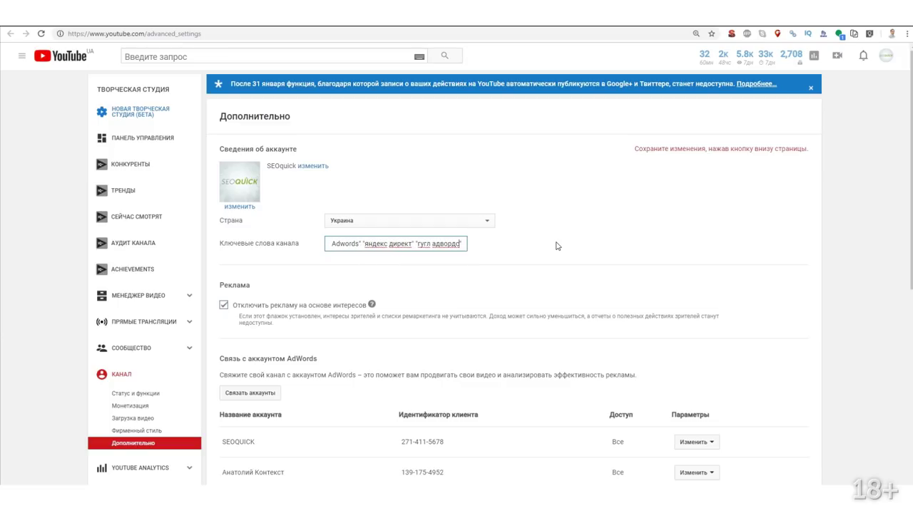
pyautogui.press('Left')
pyautogui.press('Left')
pyautogui.press('Left')
pyautogui.press('Left')
pyautogui.press('Left')
pyautogui.press('Left')
pyautogui.press('Left')
pyautogui.press('Left')
pyautogui.press('Left')
pyautogui.press('Left')
pyautogui.press('Left')
pyautogui.press('Left')
pyautogui.press('Left')
pyautogui.press('Left')
pyautogui.press('Left')
pyautogui.press('Left')
pyautogui.press('Left')
pyautogui.press('Left')
pyautogui.press('Left')
pyautogui.press('Left')
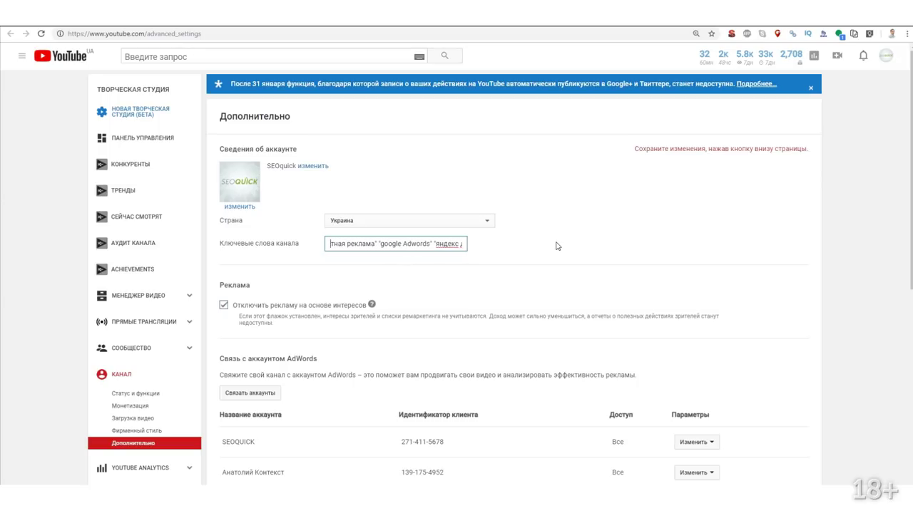
pyautogui.press('Left')
pyautogui.press('Left')
pyautogui.press('Left')
pyautogui.press('Left')
pyautogui.press('Left')
pyautogui.press('Left')
pyautogui.press('Left')
pyautogui.press('Left')
pyautogui.press('Left')
pyautogui.press('Left')
pyautogui.press('Left')
pyautogui.press('Left')
pyautogui.press('Left')
pyautogui.press('Left')
pyautogui.press('Left')
pyautogui.press('Left')
pyautogui.press('Left')
pyautogui.press('Left')
pyautogui.press('Left')
pyautogui.press('Left')
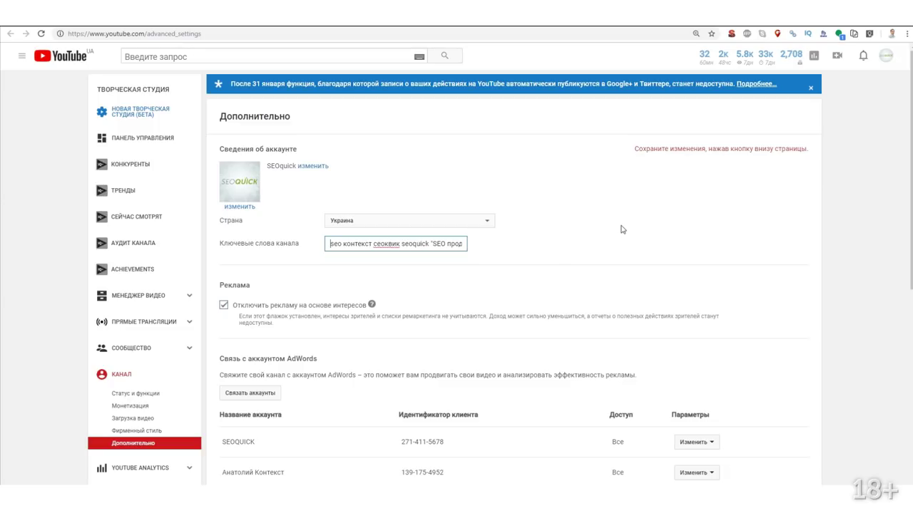
# - Examine the advertising, AdWords account linking, associated website, recommendations and subscriber count settings of the channel
pyautogui.scroll(-2, 596, 242)
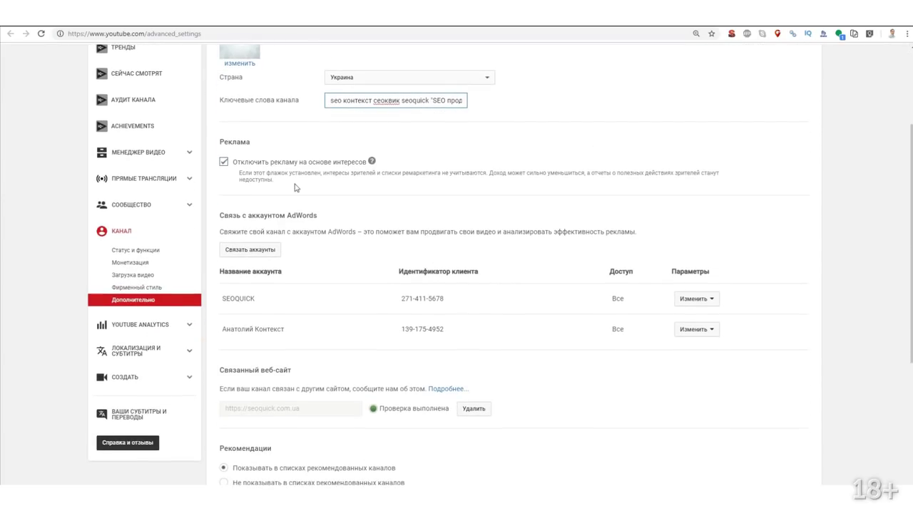
pyautogui.scroll(-2, 444, 338)
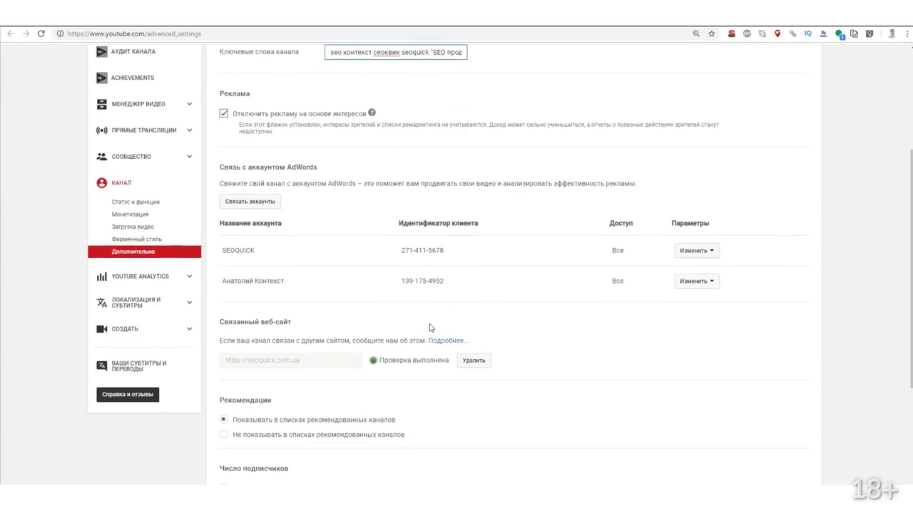
pyautogui.scroll(2, 391, 228)
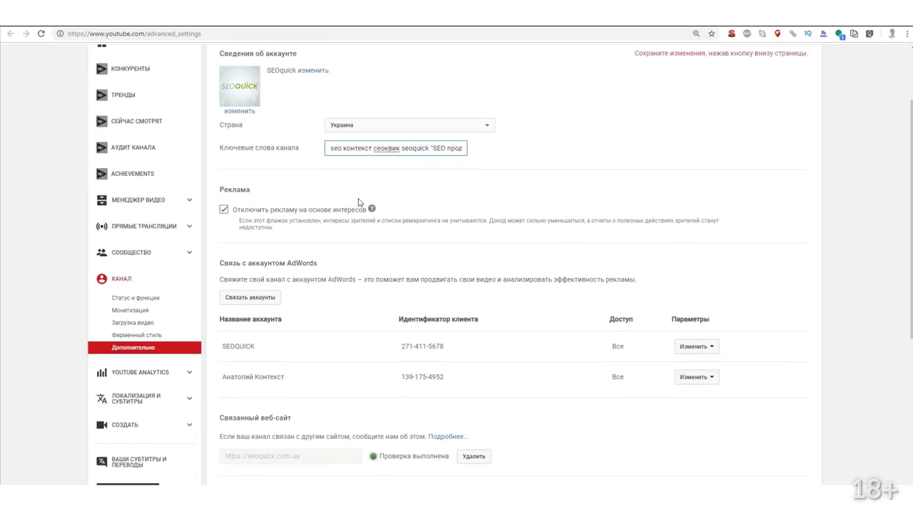
pyautogui.scroll(-2, 460, 283)
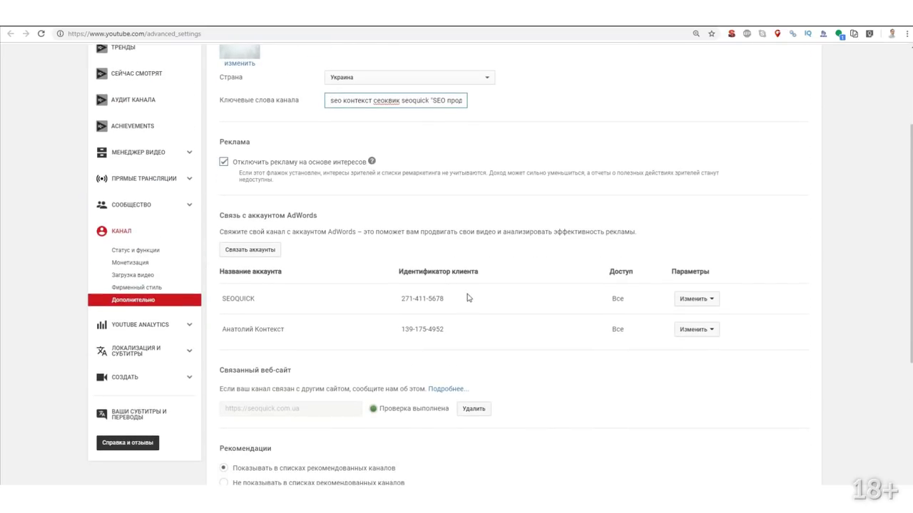
pyautogui.scroll(-2, 386, 264)
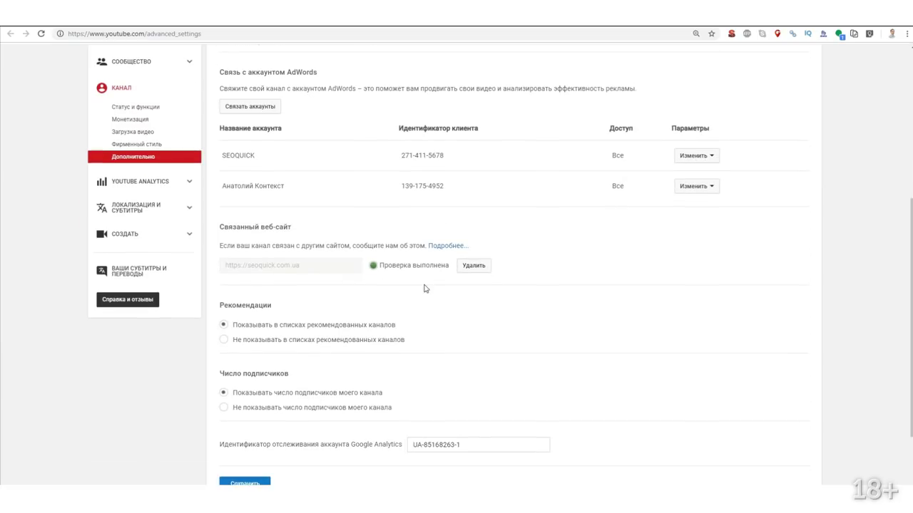
pyautogui.scroll(-2, 423, 294)
pyautogui.scroll(3, 410, 228)
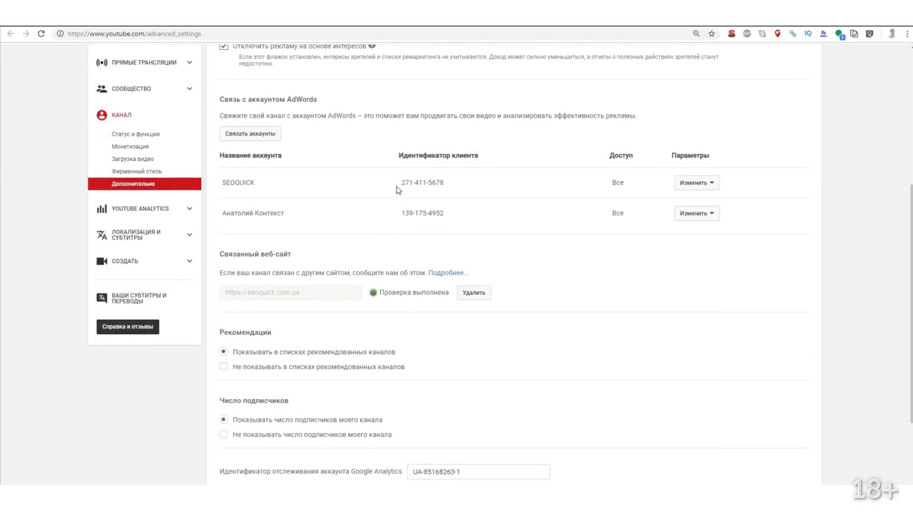
# - Highlight the AdWords client ID of the SEOQUICK account and check the Google Analytics tracking ID field
pyautogui.moveTo(396, 187); pyautogui.dragTo(454, 195)
pyautogui.scroll(-2, 410, 299)
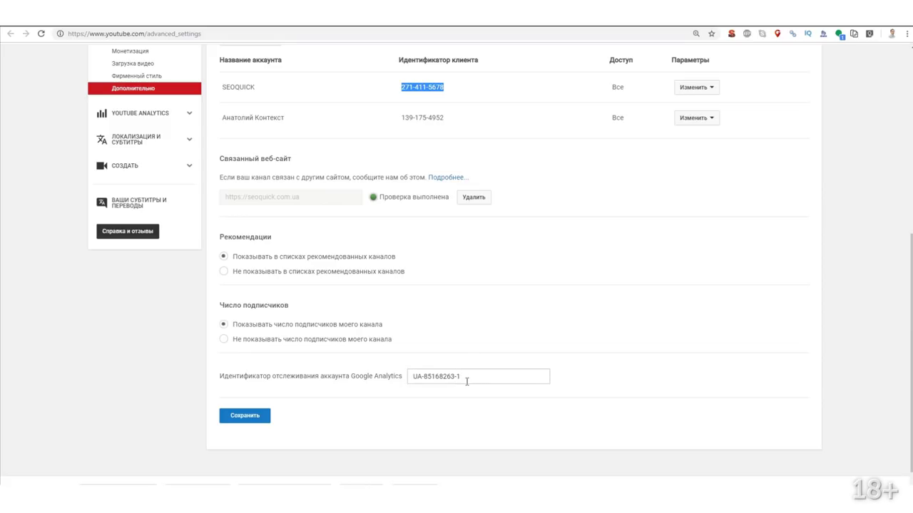
pyautogui.scroll(6, 461, 394)
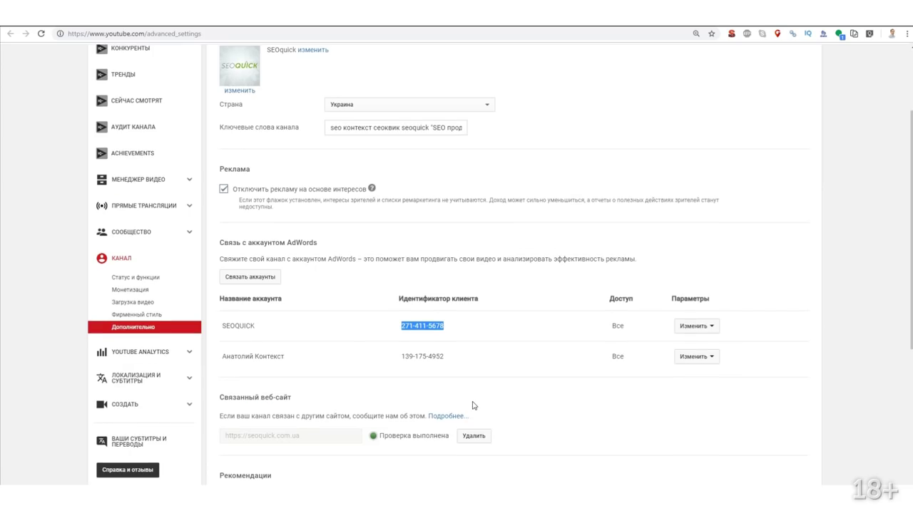
pyautogui.scroll(-6, 466, 375)
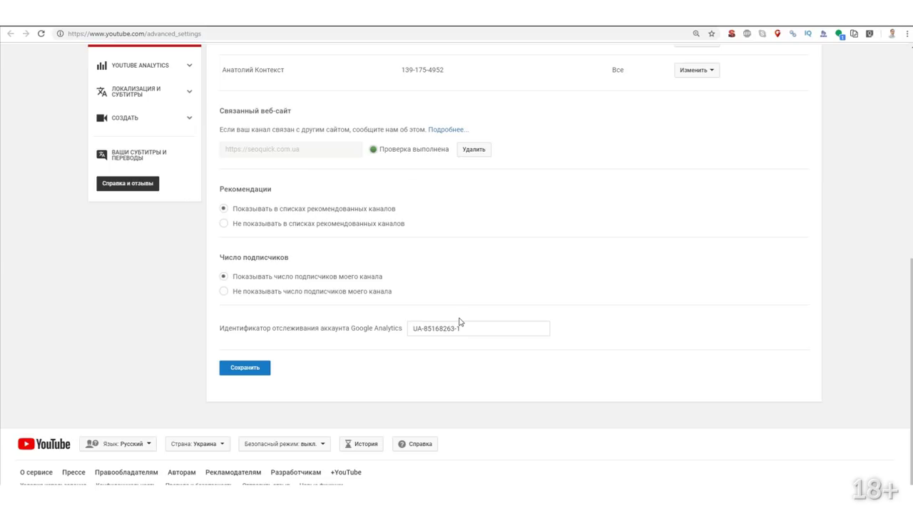
pyautogui.scroll(4, 460, 322)
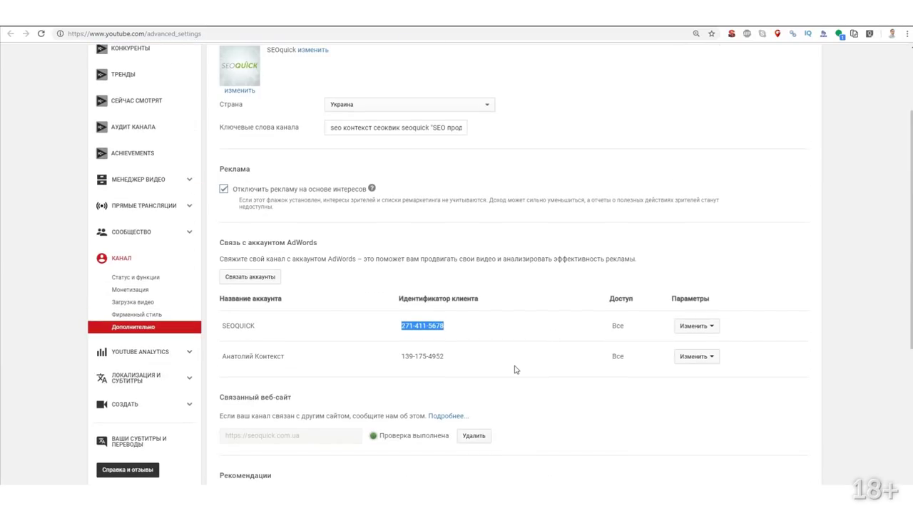
pyautogui.scroll(2, 489, 375)
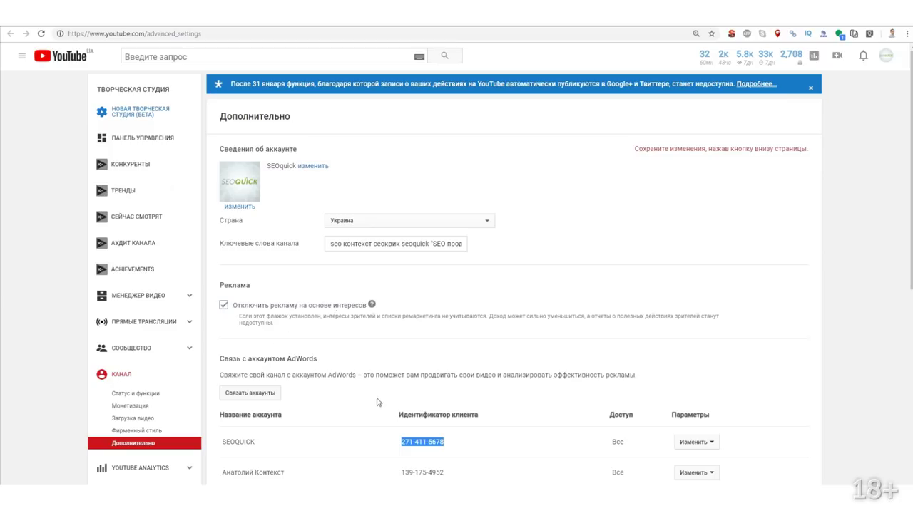
pyautogui.scroll(-5, 420, 410)
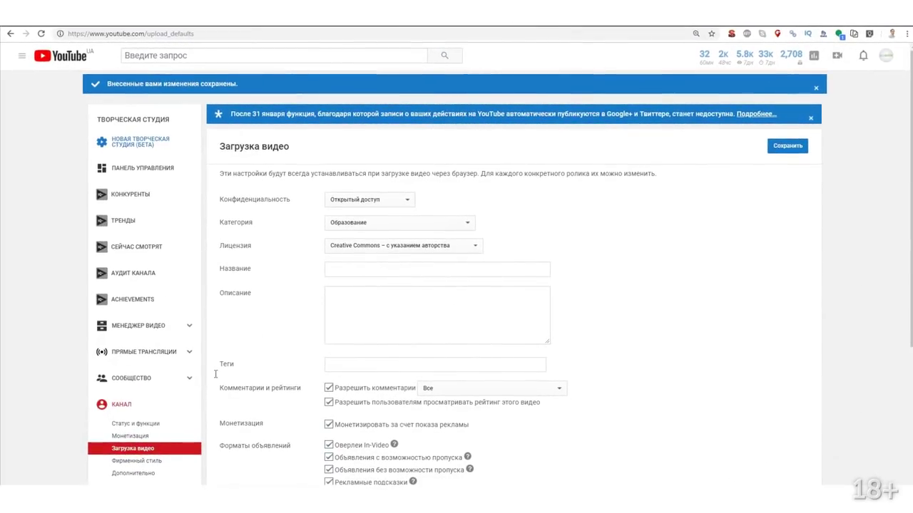
# - Look through the upload defaults from privacy to video statistics and check the available privacy options
pyautogui.scroll(-2, 135, 433)
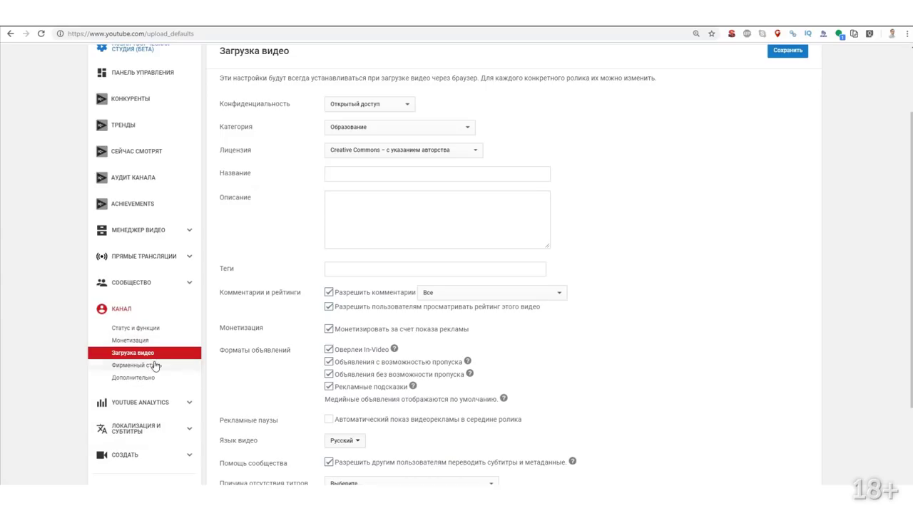
pyautogui.scroll(2, 245, 430)
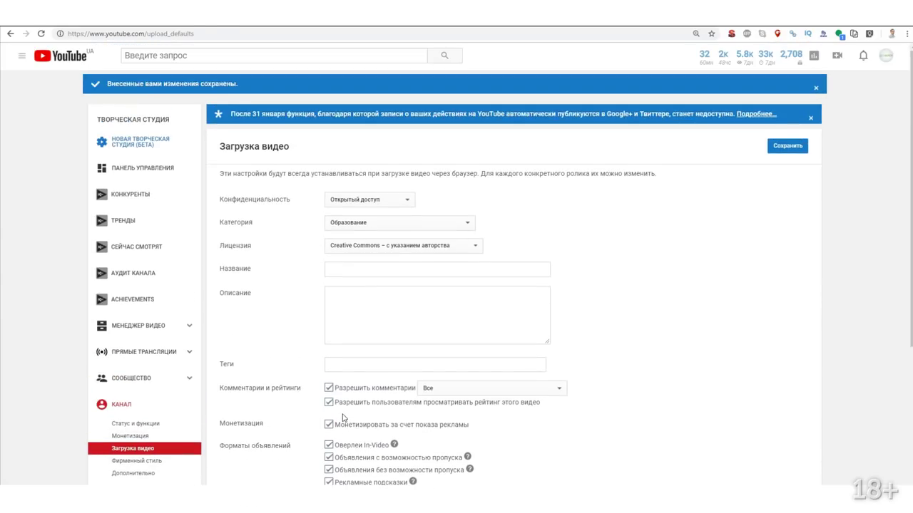
pyautogui.scroll(-1, 400, 370)
pyautogui.scroll(-2, 405, 392)
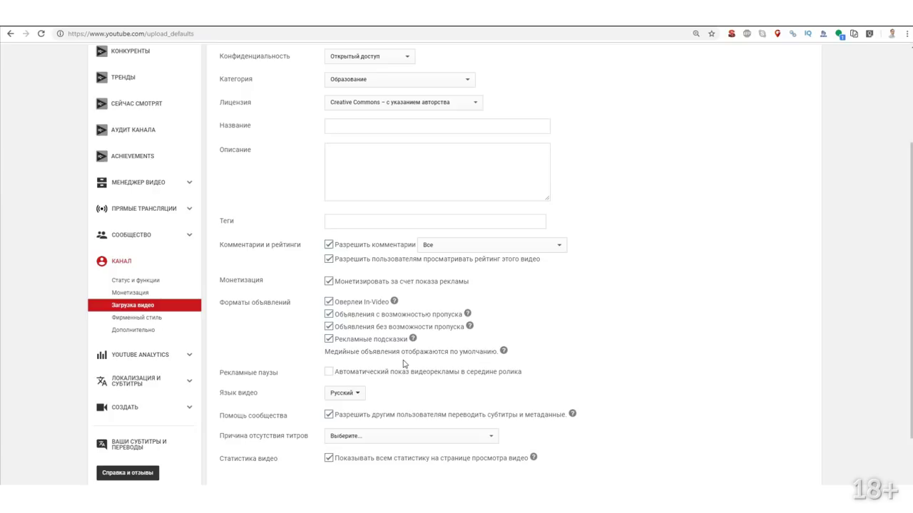
pyautogui.scroll(1, 401, 367)
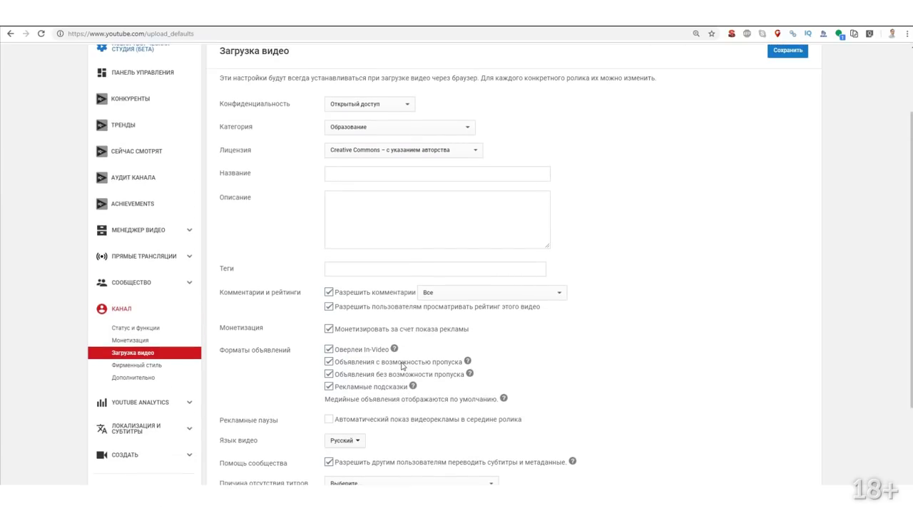
pyautogui.click(389, 104)
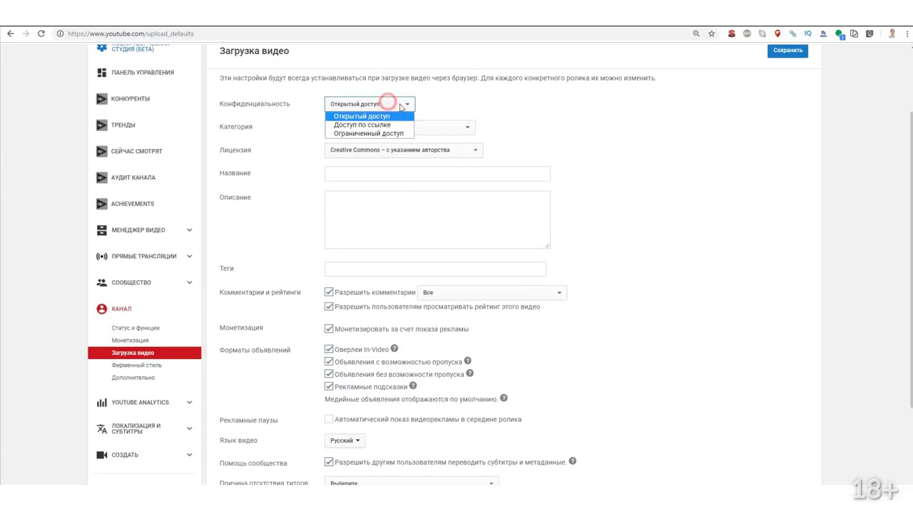
pyautogui.click(524, 127)
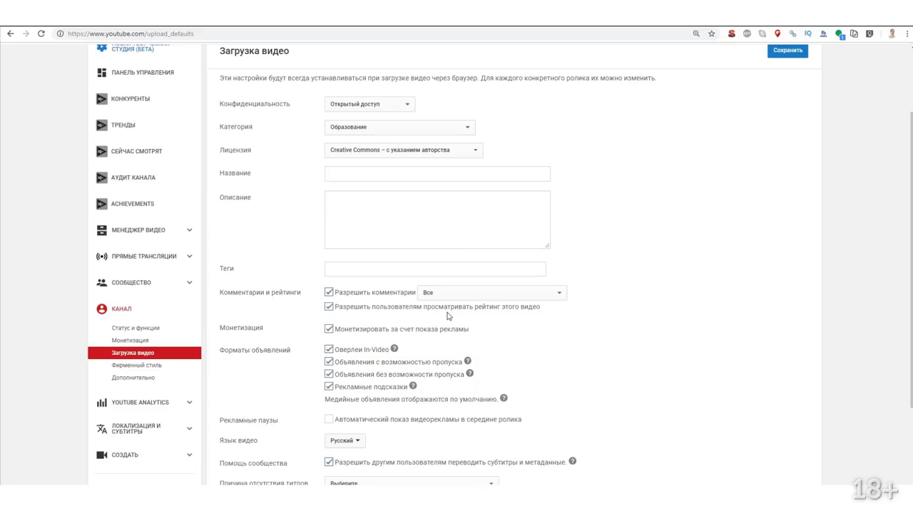
# - Check the default description field and the suggestions for the default tags field
pyautogui.click(412, 222)
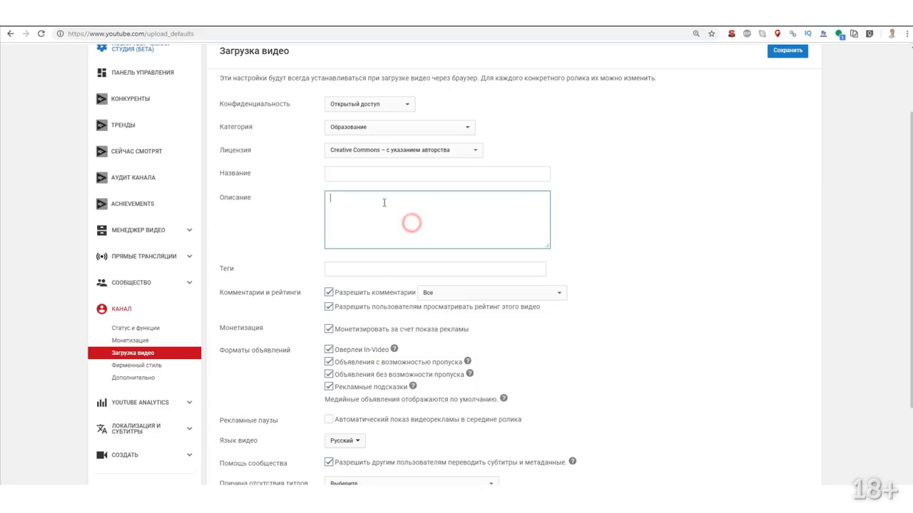
pyautogui.click(357, 269)
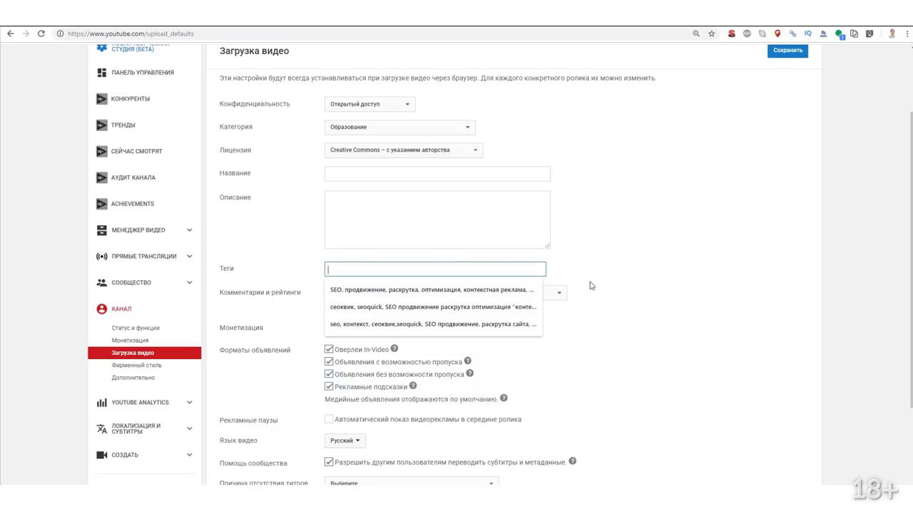
pyautogui.scroll(-2, 531, 260)
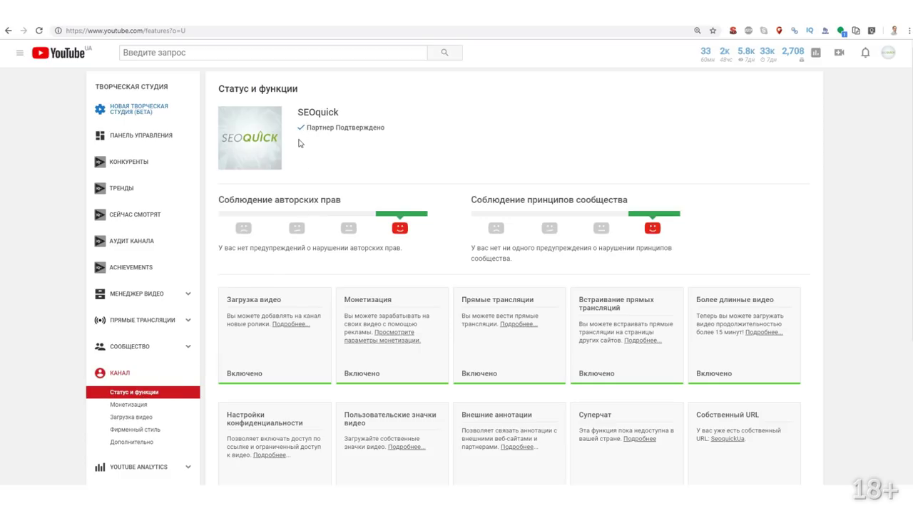
# - Highlight the SEOquick channel's partner status, then its community guidelines and copyright compliance sections
pyautogui.moveTo(331, 129); pyautogui.dragTo(289, 132)
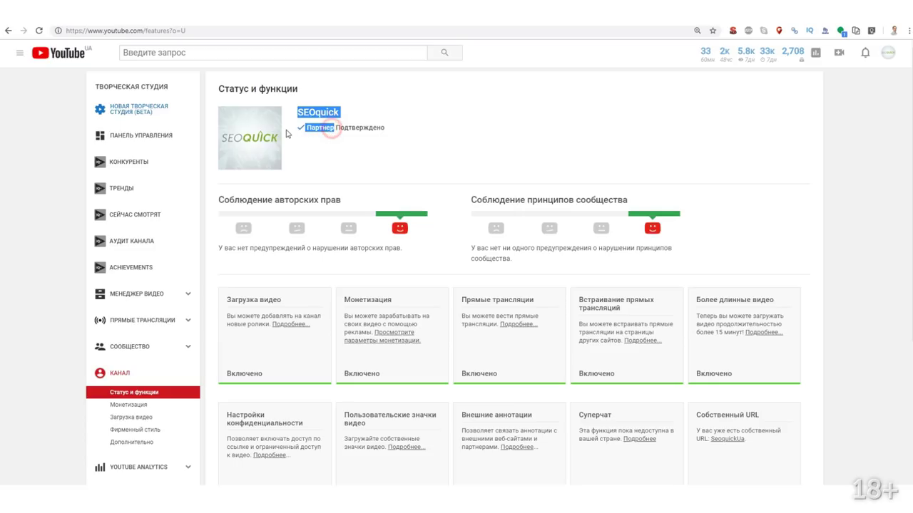
pyautogui.click(347, 153)
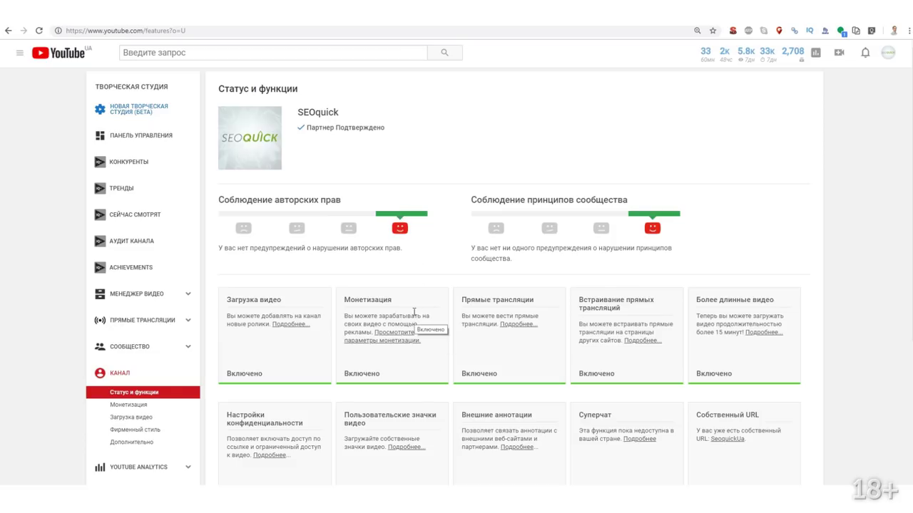
pyautogui.scroll(-2, 371, 300)
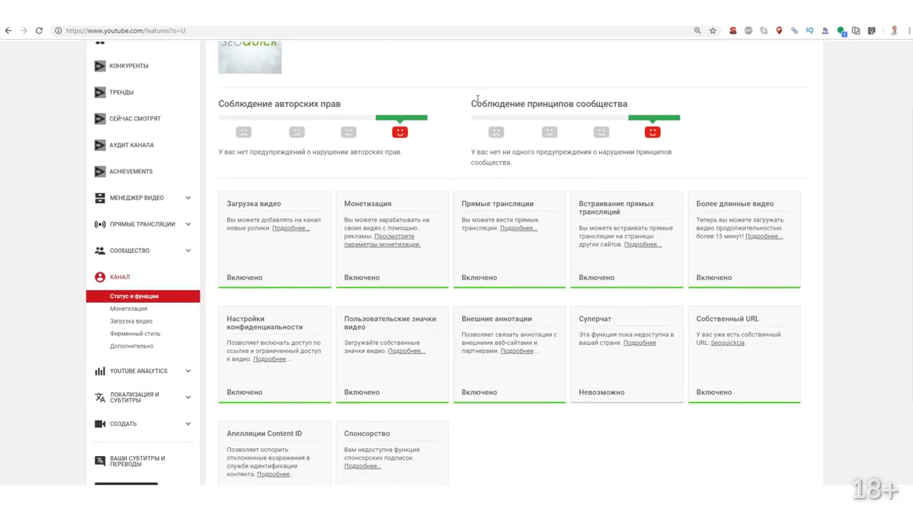
pyautogui.moveTo(471, 104); pyautogui.dragTo(537, 164)
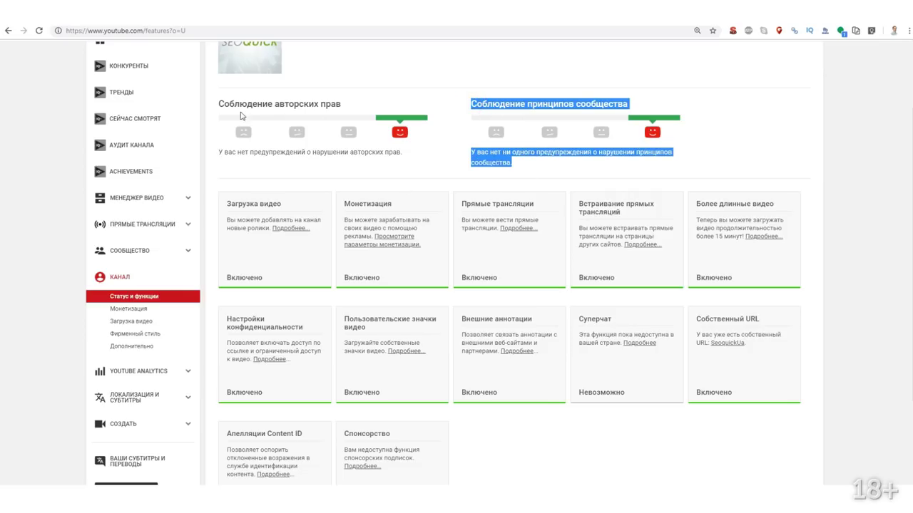
pyautogui.moveTo(219, 101); pyautogui.dragTo(433, 161)
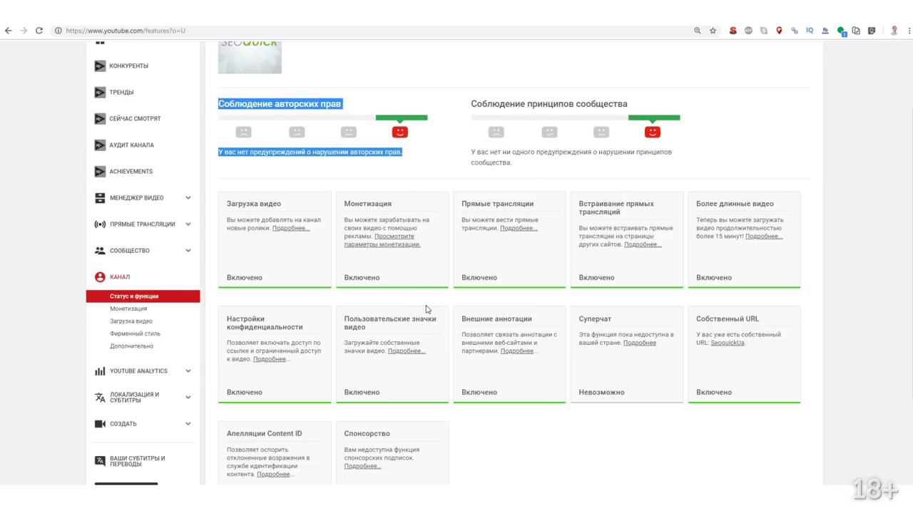
# - Look through the channel's feature cards, from custom thumbnails and external annotations to Content ID appeals and sponsorship
pyautogui.scroll(-1, 428, 307)
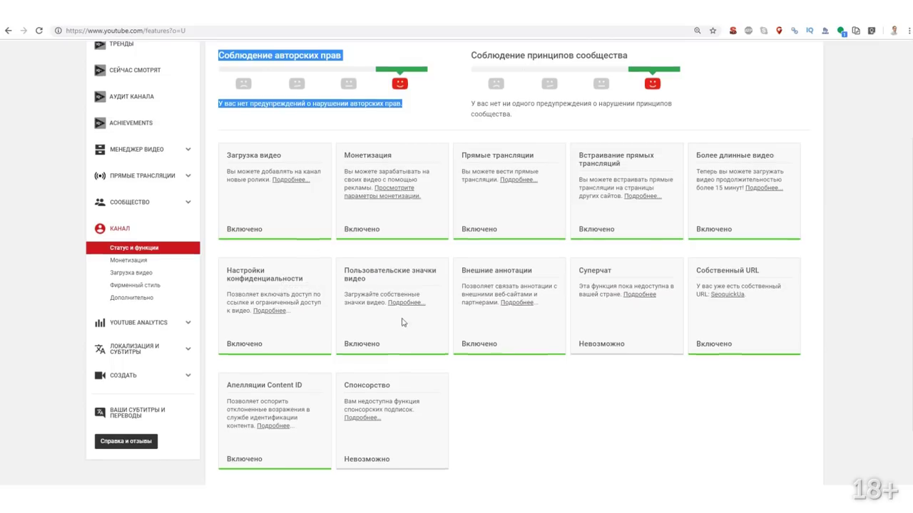
pyautogui.scroll(-2, 427, 357)
pyautogui.scroll(4, 363, 363)
pyautogui.scroll(-3, 450, 353)
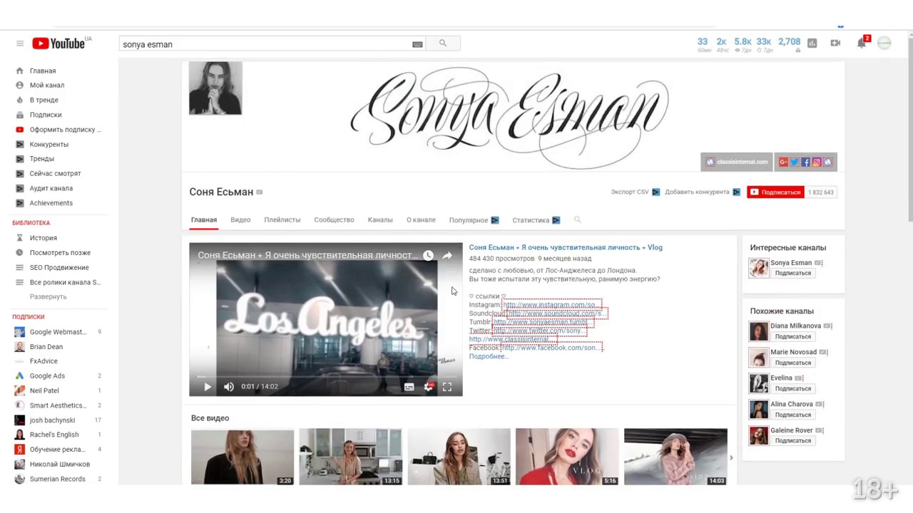
# - Open the vlogger channel's uploaded videos and browse their thumbnails and titles
pyautogui.click(241, 220)
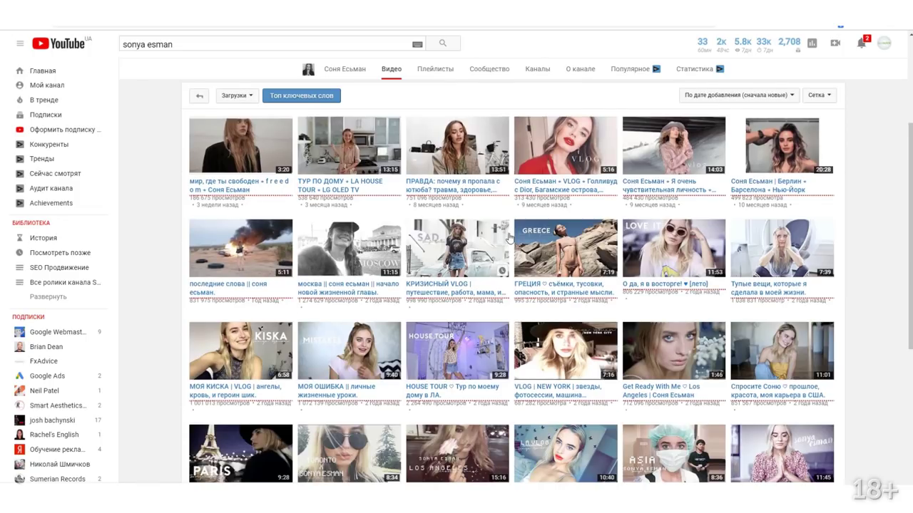
pyautogui.scroll(-2, 539, 250)
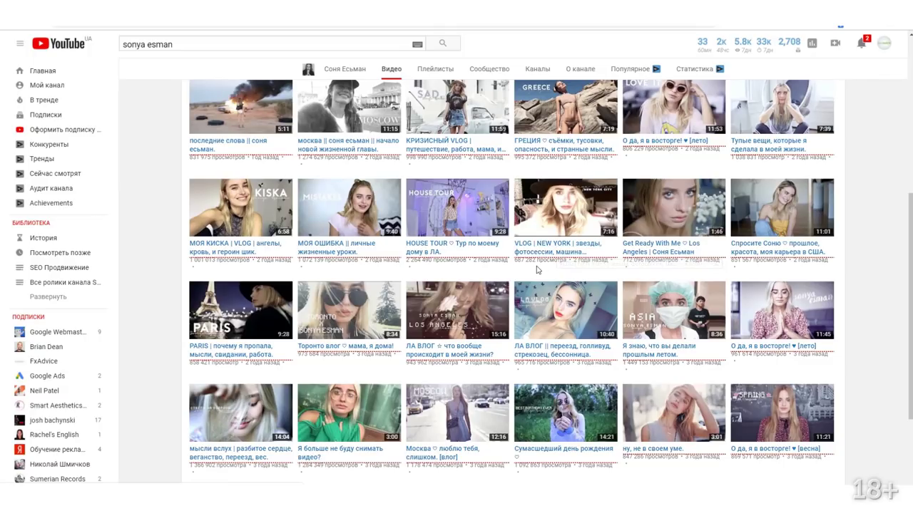
pyautogui.scroll(-2, 497, 267)
pyautogui.scroll(4, 532, 333)
pyautogui.scroll(3, 532, 333)
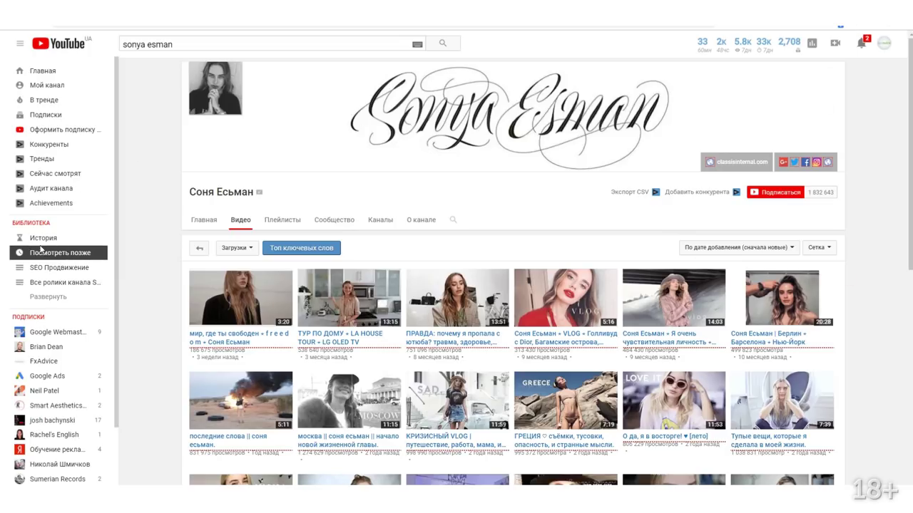
# - Search YouTube for "seo продвижение"
pyautogui.tripleClick(192, 43)
pyautogui.write('ыущ')
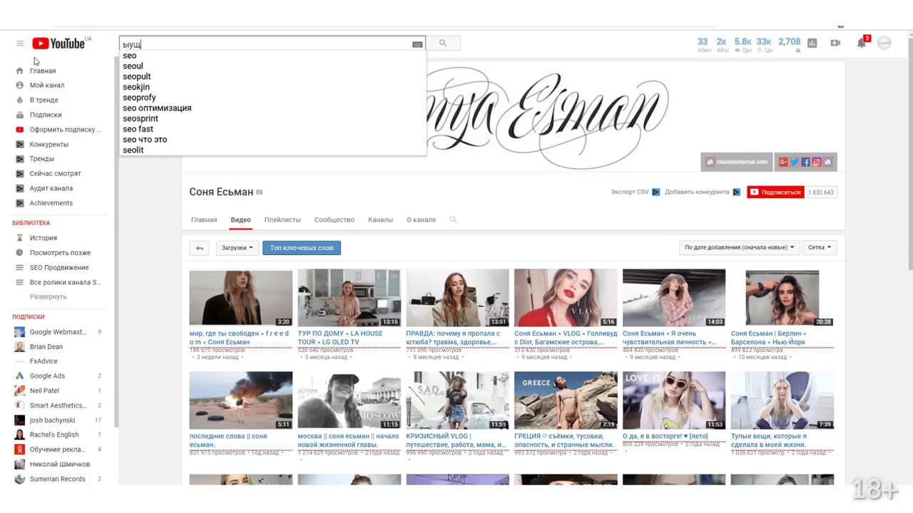
pyautogui.press('BackSpace')
pyautogui.press('BackSpace')
pyautogui.press('BackSpace')
pyautogui.write('seo g')
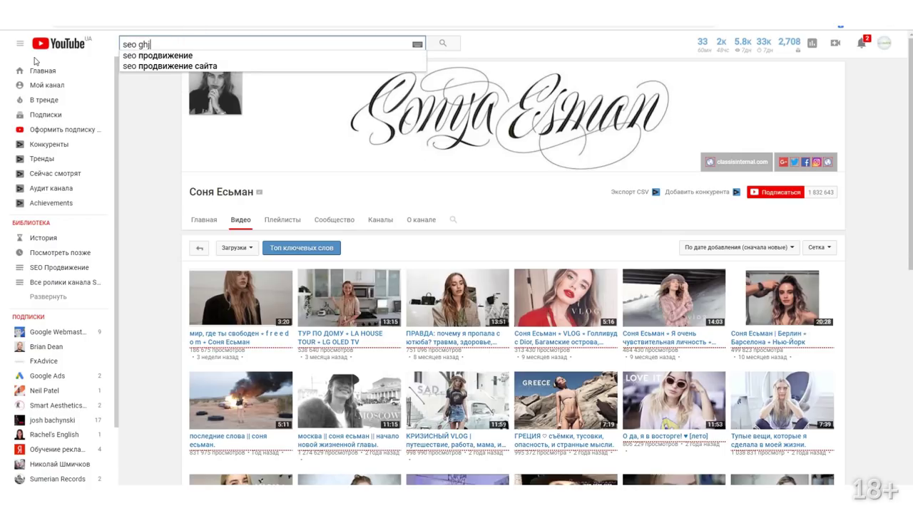
pyautogui.press('BackSpace')
pyautogui.press('Down')
pyautogui.press('Return')
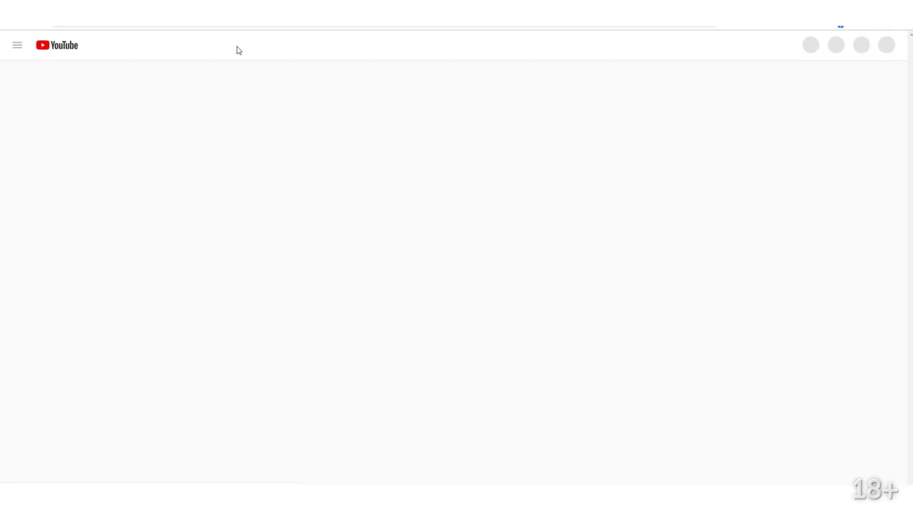
# - Examine the "seo продвижение" results, comparing the SEOquick videos with competitors by rank, views and subscribers
pyautogui.scroll(-1, 428, 239)
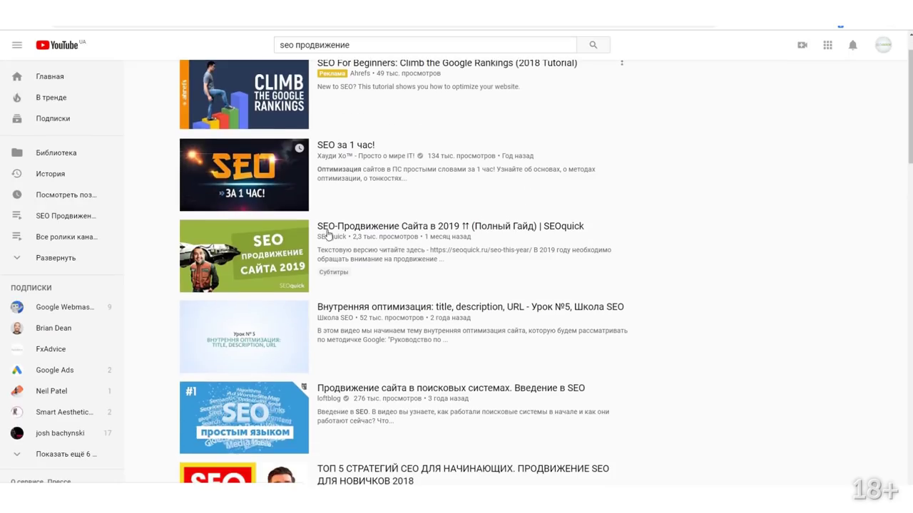
pyautogui.scroll(-2, 440, 236)
pyautogui.scroll(-5, 512, 287)
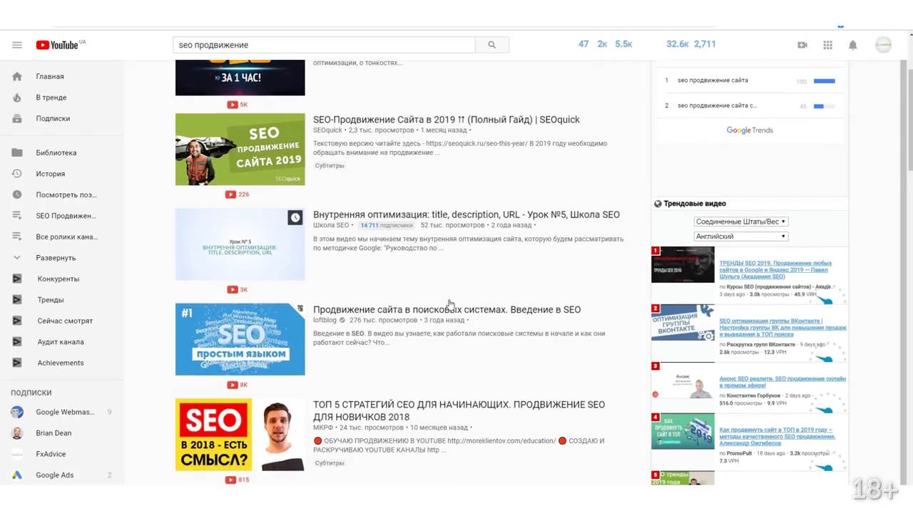
pyautogui.scroll(7, 402, 285)
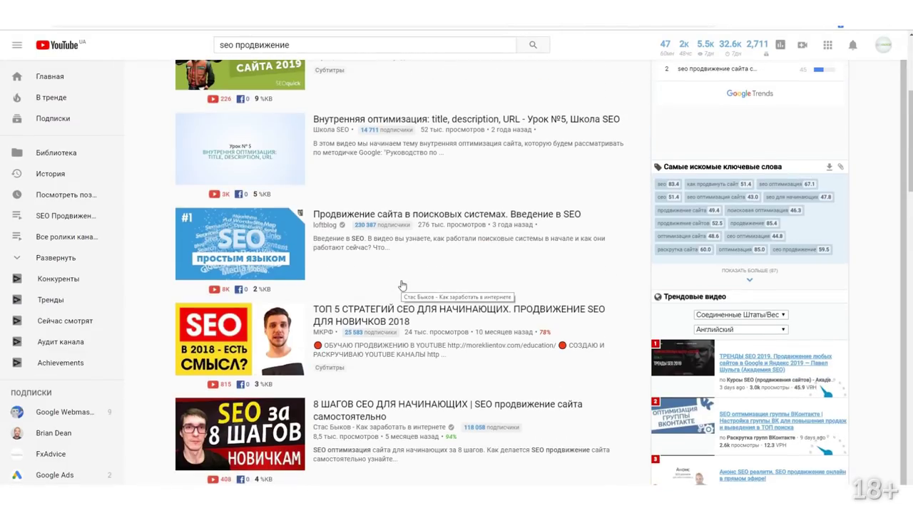
pyautogui.scroll(-3, 400, 281)
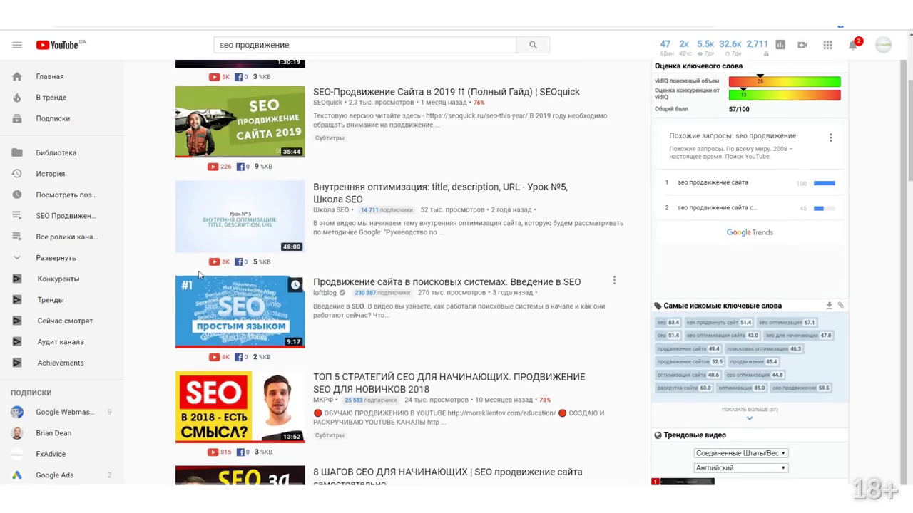
pyautogui.scroll(-2, 277, 231)
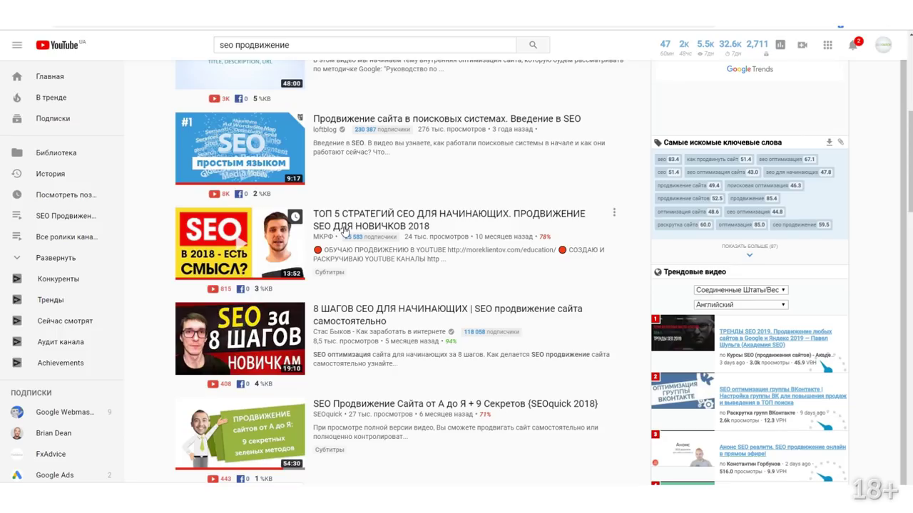
pyautogui.scroll(-3, 442, 278)
pyautogui.scroll(-3, 442, 301)
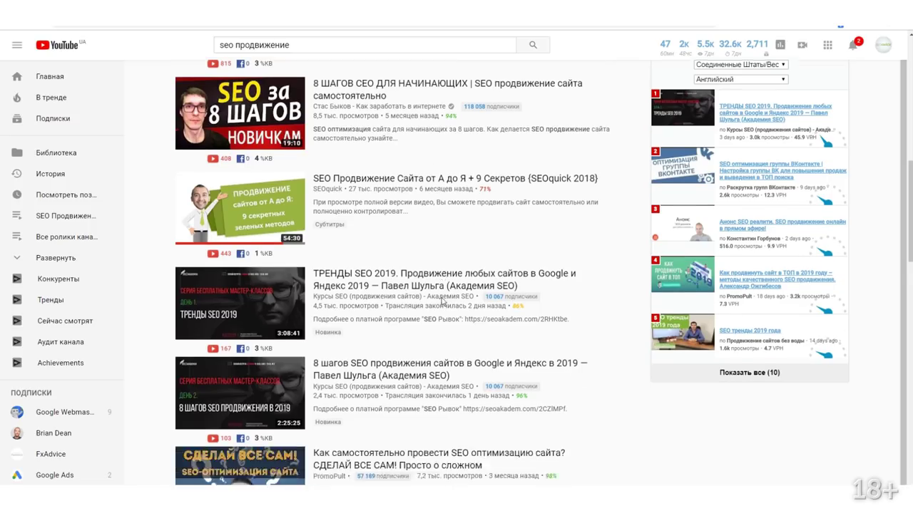
# - Clear the "seo продвижение" search query and return to the beginning of the results
pyautogui.click(208, 33)
pyautogui.hotkey('ctrl', 'a')
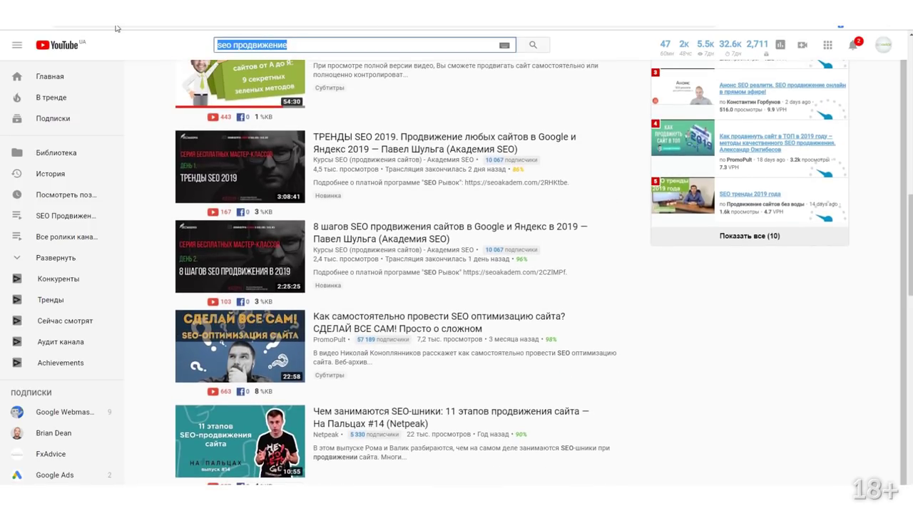
pyautogui.press('BackSpace')
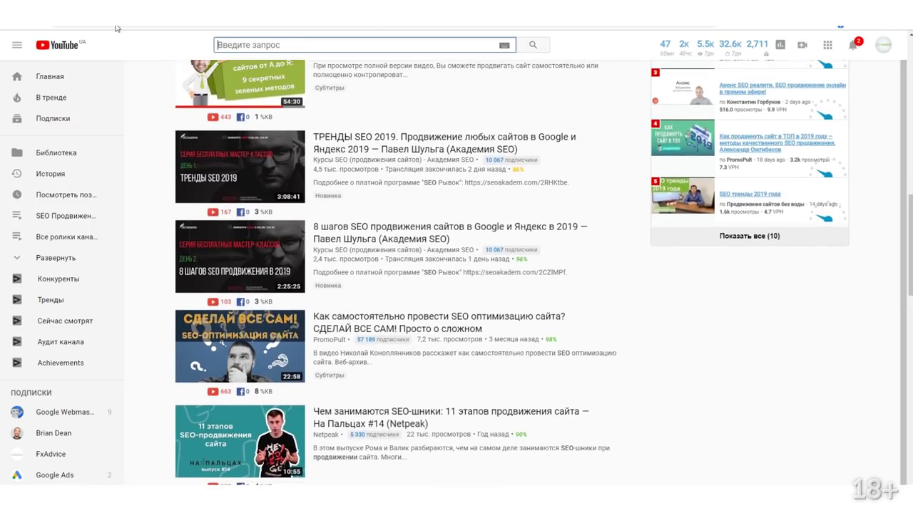
pyautogui.scroll(10, 246, 146)
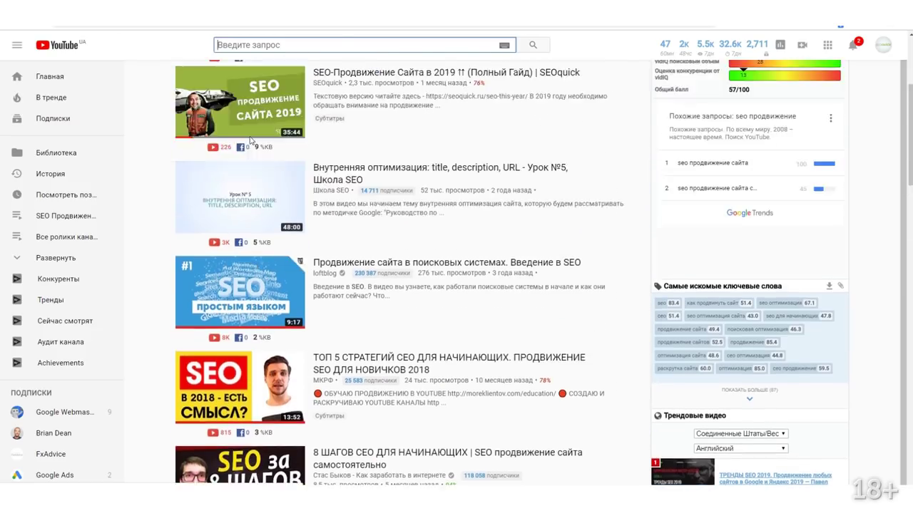
pyautogui.moveTo(246, 147)
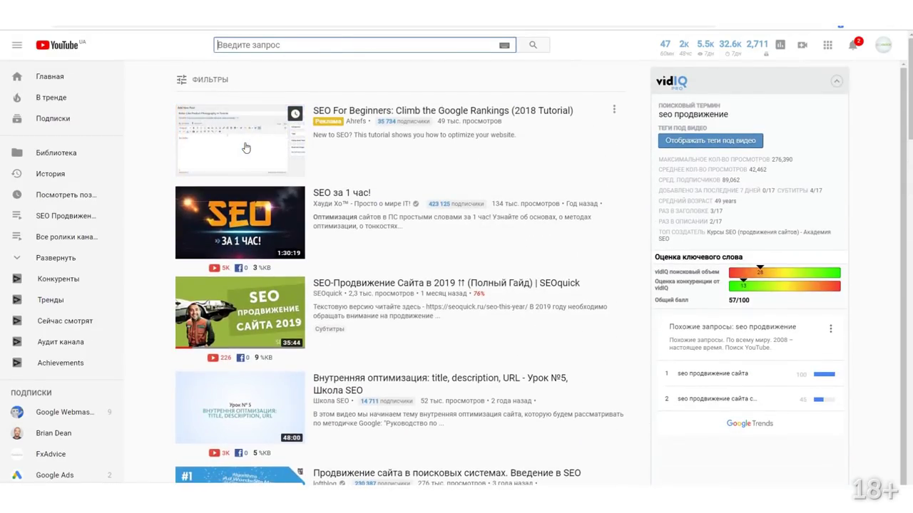
pyautogui.write('f')
pyautogui.press('BackSpace')
pyautogui.write('f')
pyautogui.press('BackSpace')
pyautogui.write('ваканс')
pyautogui.press('BackSpace')
pyautogui.press('BackSpace')
pyautogui.press('BackSpace')
pyautogui.press('BackSpace')
pyautogui.press('BackSpace')
pyautogui.press('BackSpace')
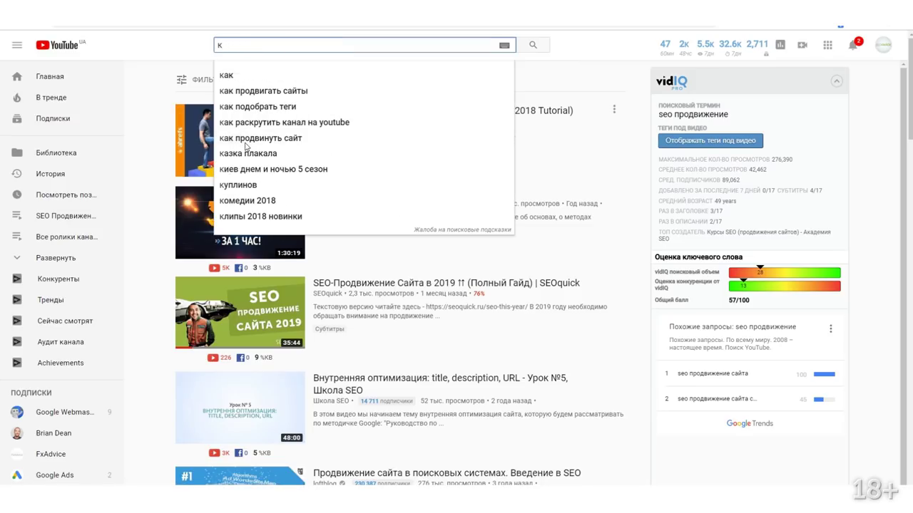
# - Search YouTube for "кнопка сайта нарисовать"
pyautogui.write('кнопка сатй')
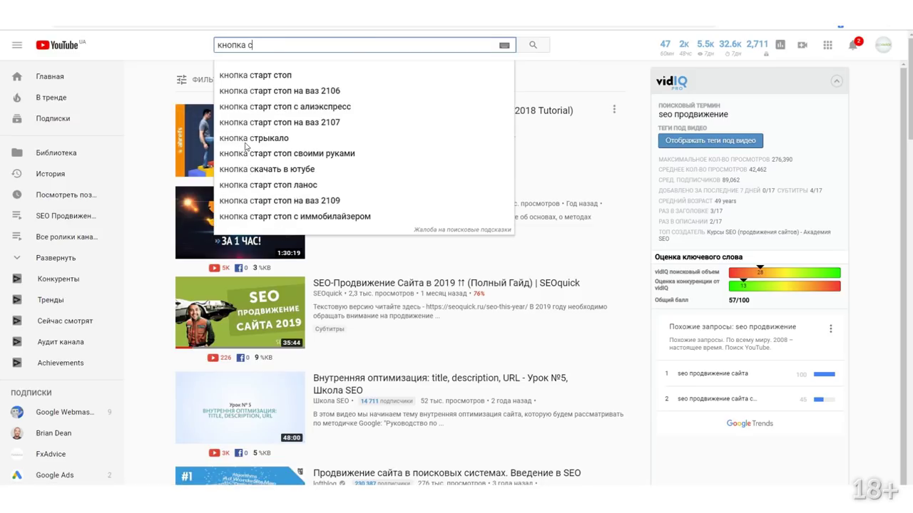
pyautogui.press('BackSpace')
pyautogui.press('BackSpace')
pyautogui.write('йта на')
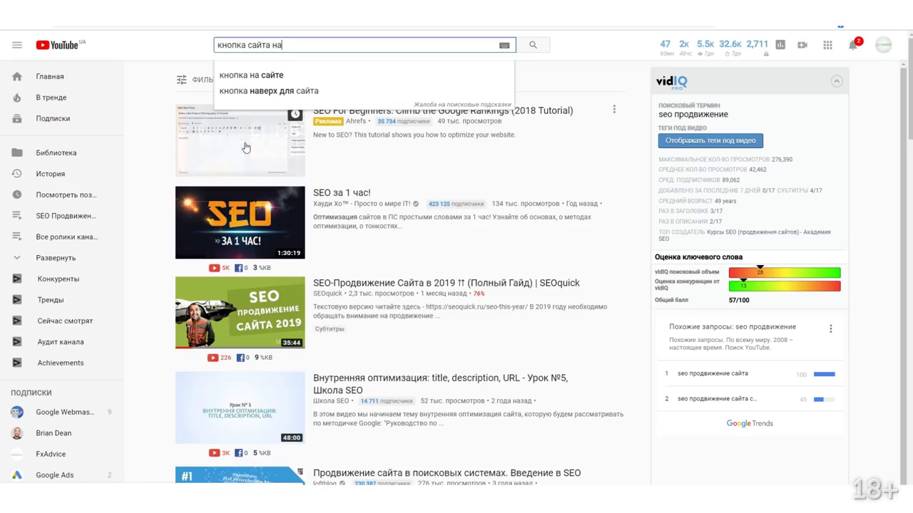
pyautogui.write('рисовать')
pyautogui.press('Return')
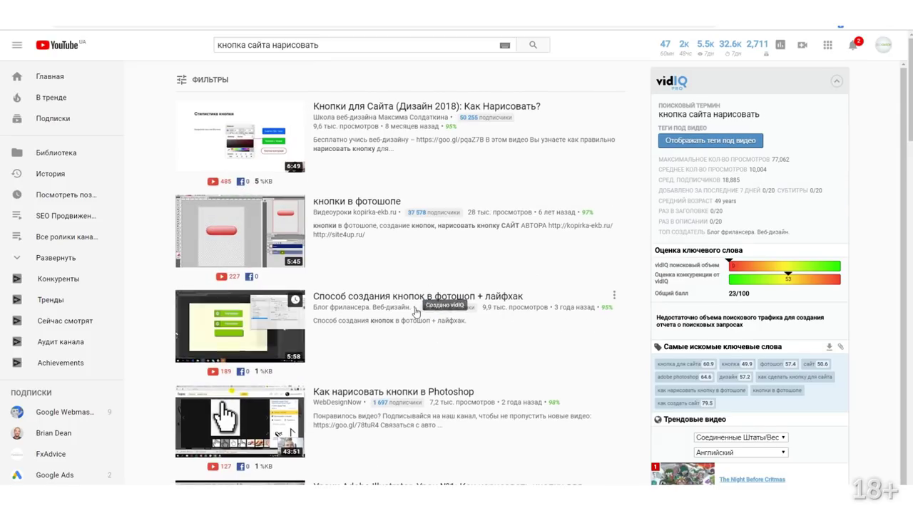
# - Examine the "кнопка сайта нарисовать" results, comparing the videos' age, views and channel subscribers
pyautogui.scroll(-1, 423, 328)
pyautogui.scroll(-10, 335, 312)
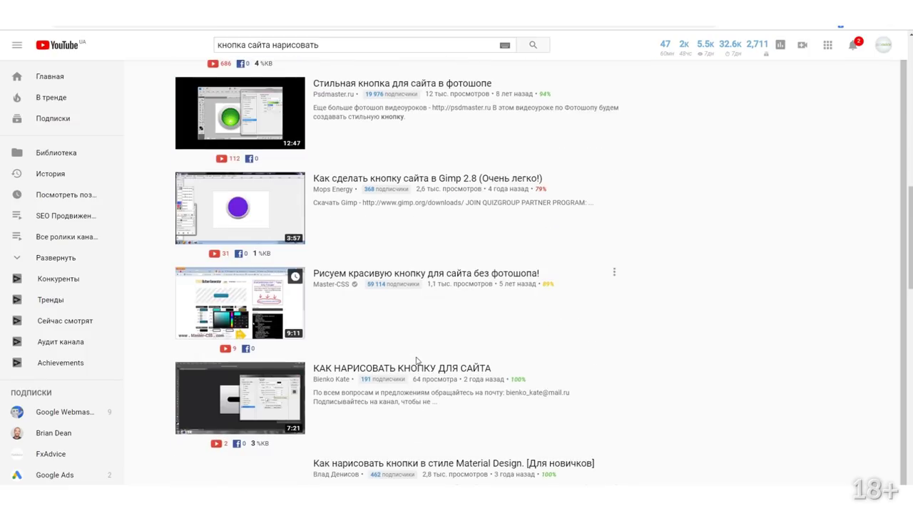
pyautogui.scroll(7, 442, 310)
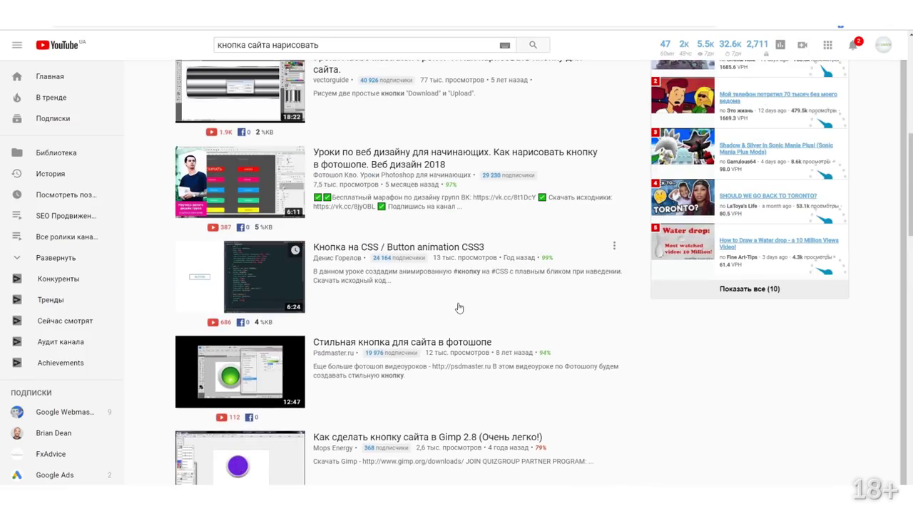
pyautogui.scroll(3, 456, 317)
pyautogui.scroll(-6, 428, 314)
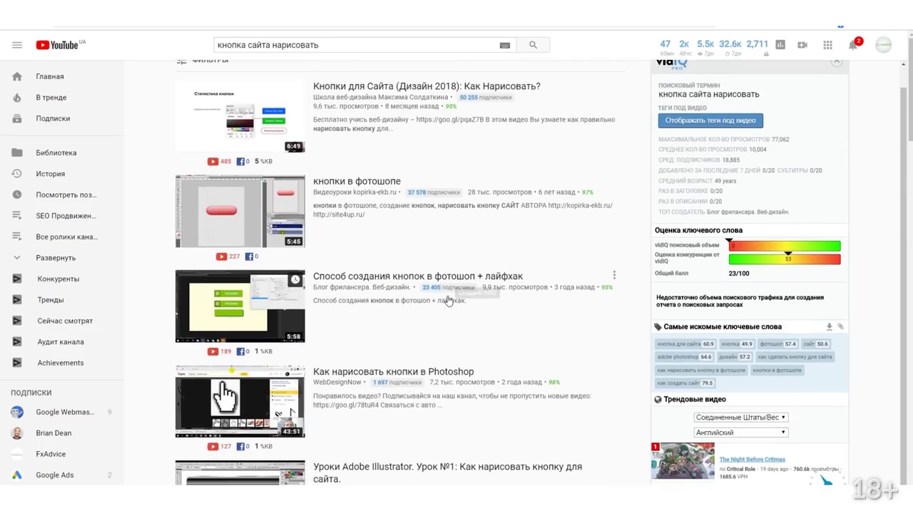
pyautogui.scroll(-4, 428, 313)
pyautogui.scroll(10, 321, 318)
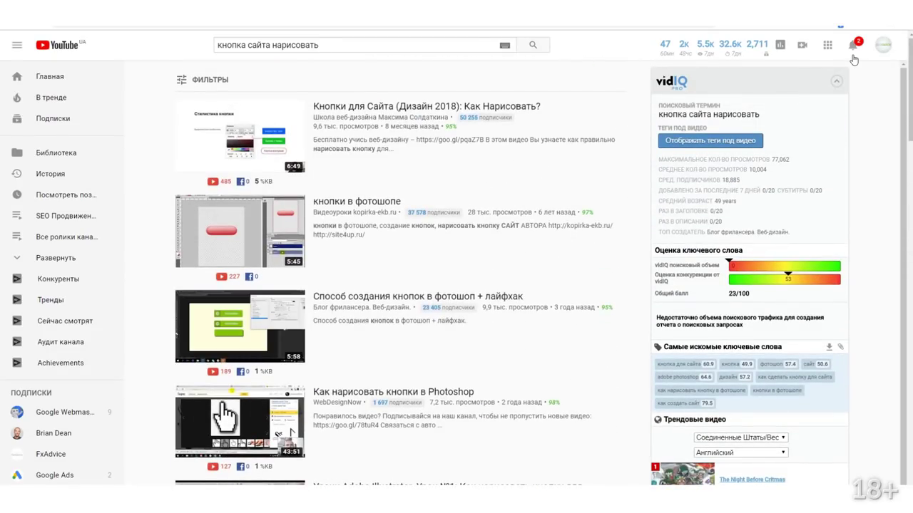
# - Open the video "Кнопки для Сайта (Дизайн 2018): Как Нарисовать?", pause it and collapse its vidIQ statistics
pyautogui.click(440, 108)
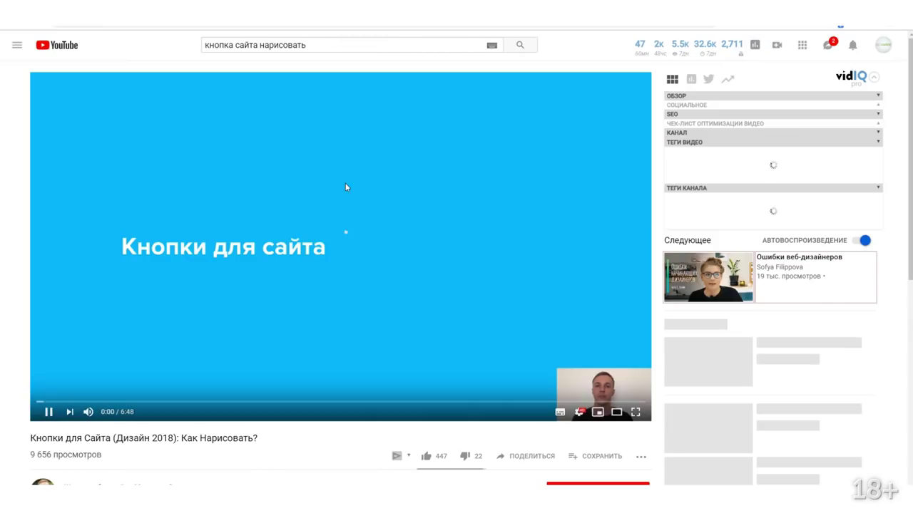
pyautogui.click(345, 187)
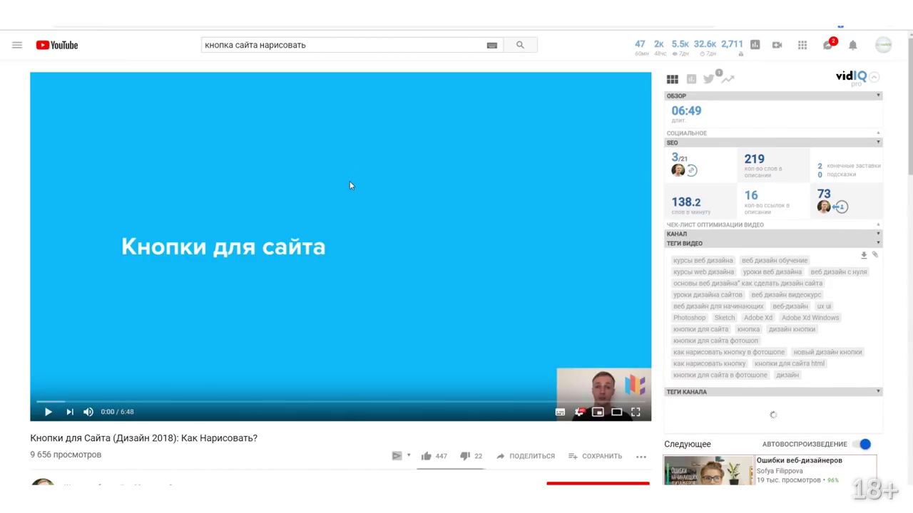
pyautogui.click(878, 95)
pyautogui.click(881, 81)
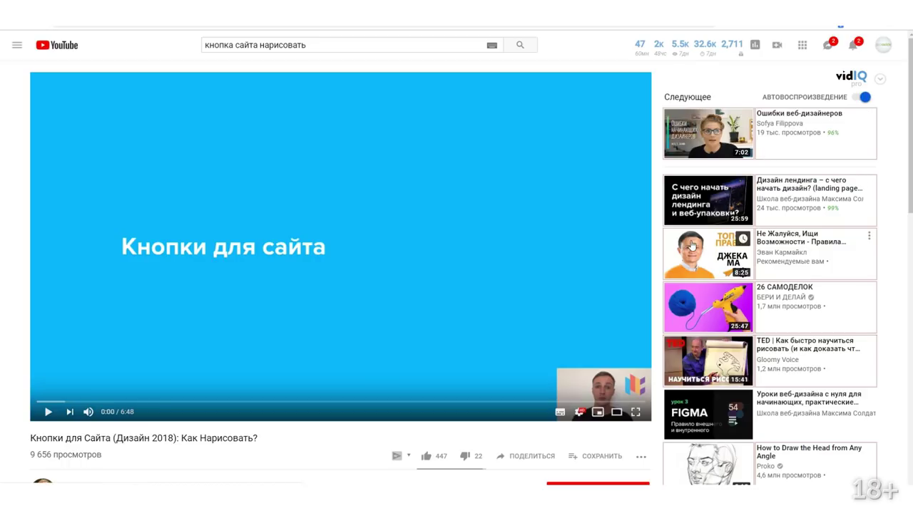
# - Review the recommended videos, description and comments of the website buttons video
pyautogui.moveTo(738, 157)
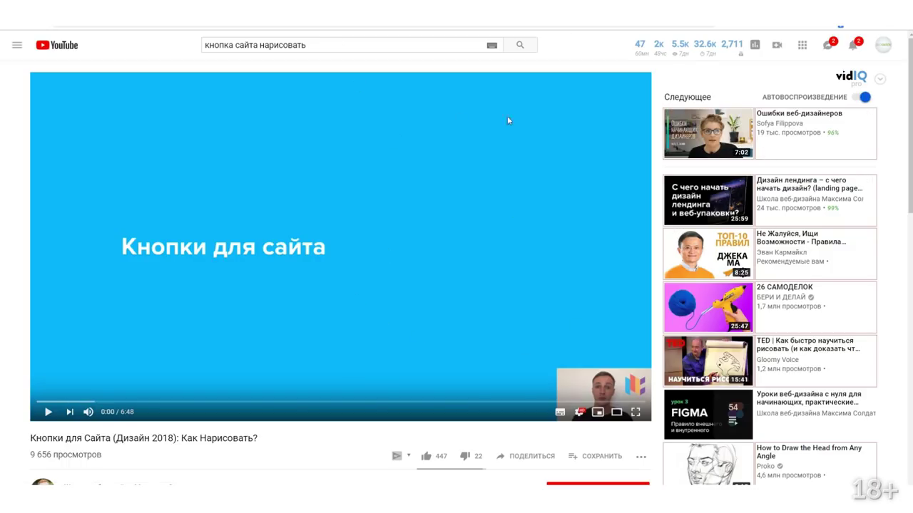
pyautogui.scroll(-1, 740, 374)
pyautogui.scroll(1, 740, 380)
pyautogui.scroll(-4, 734, 371)
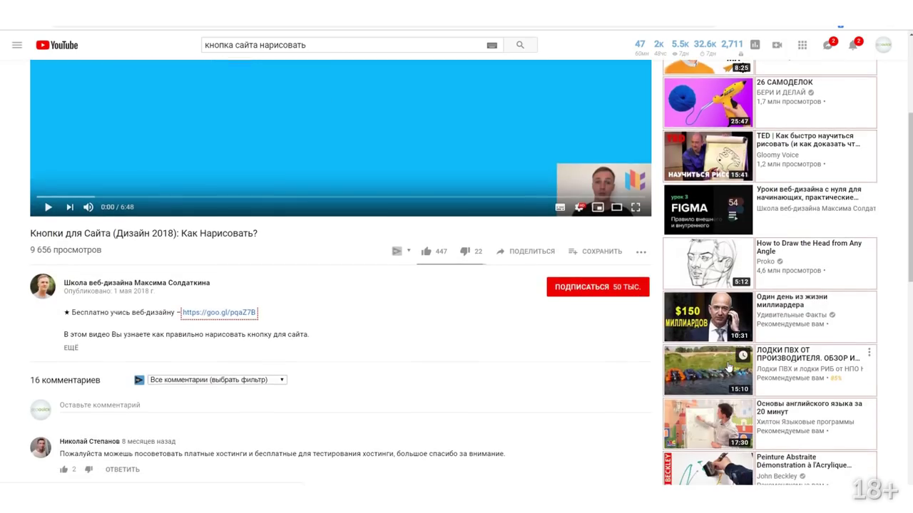
pyautogui.scroll(5, 726, 365)
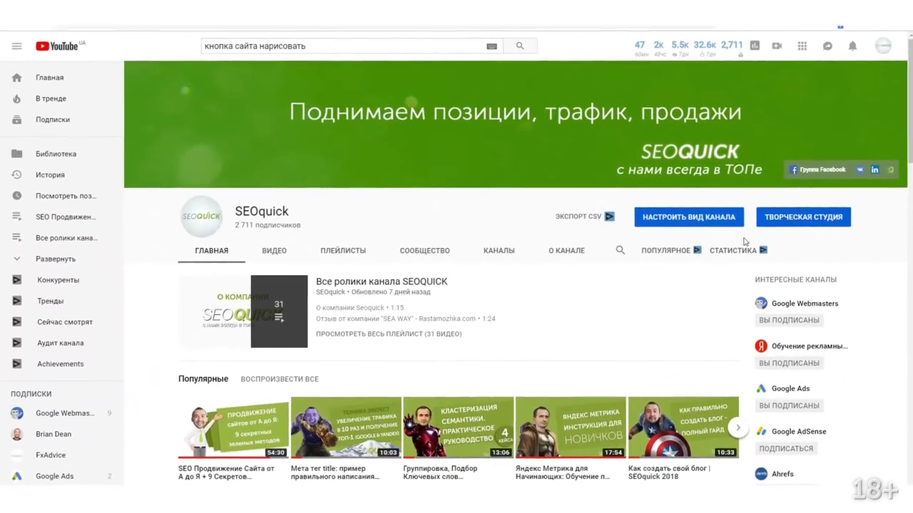
# - Browse the playlist sections on the SEOquick channel's home page
pyautogui.scroll(-5, 725, 303)
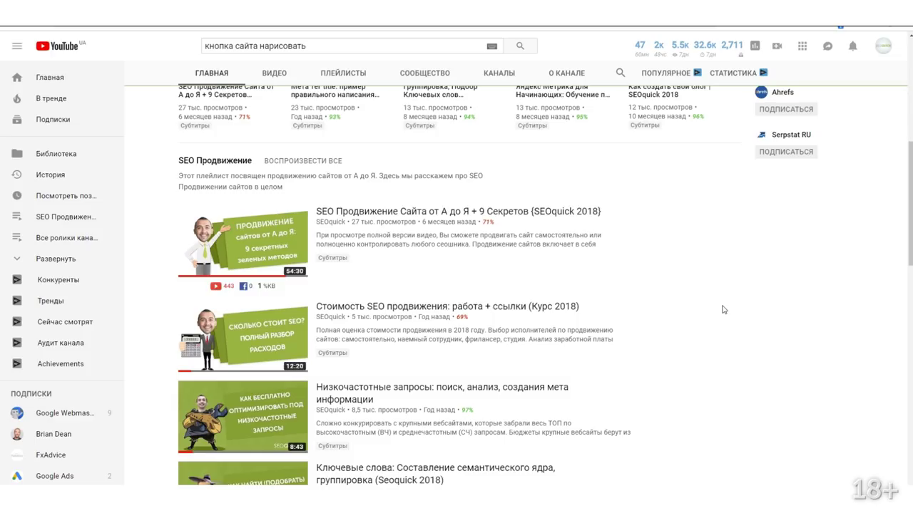
pyautogui.scroll(-6, 642, 310)
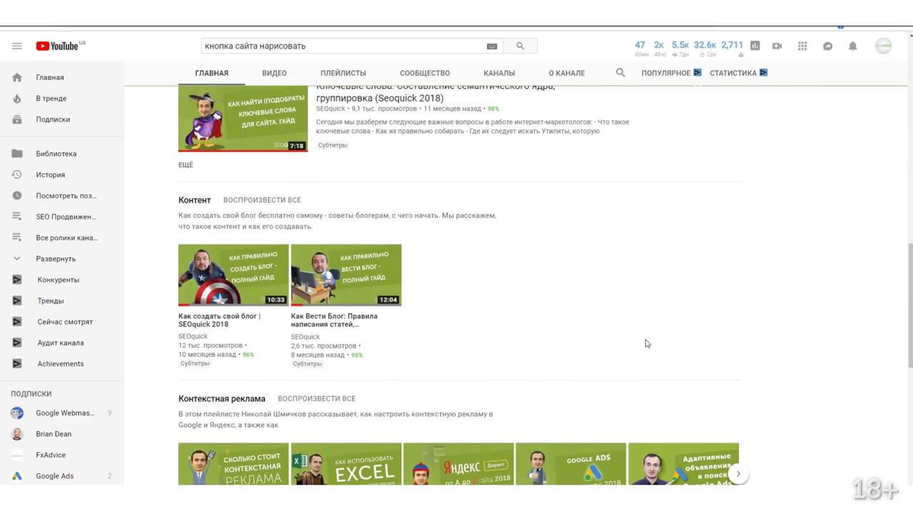
pyautogui.scroll(-3, 641, 336)
pyautogui.scroll(4, 637, 361)
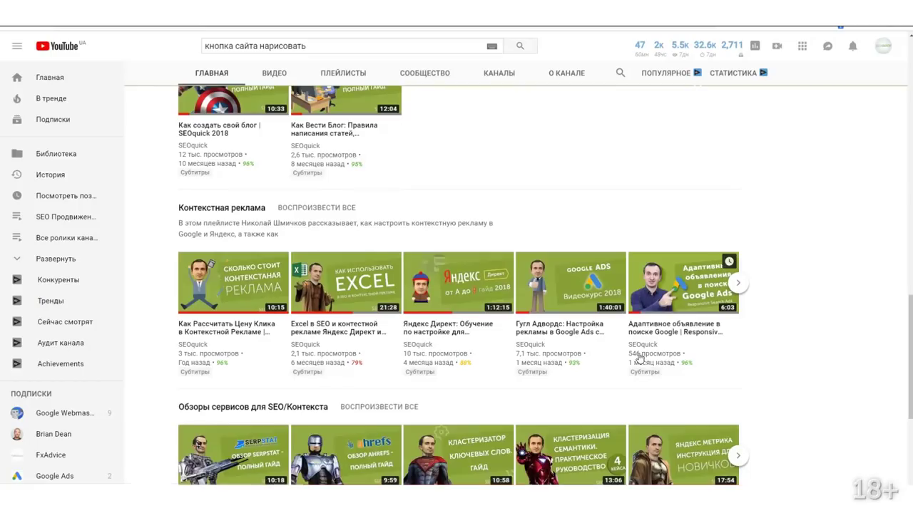
pyautogui.scroll(3, 635, 364)
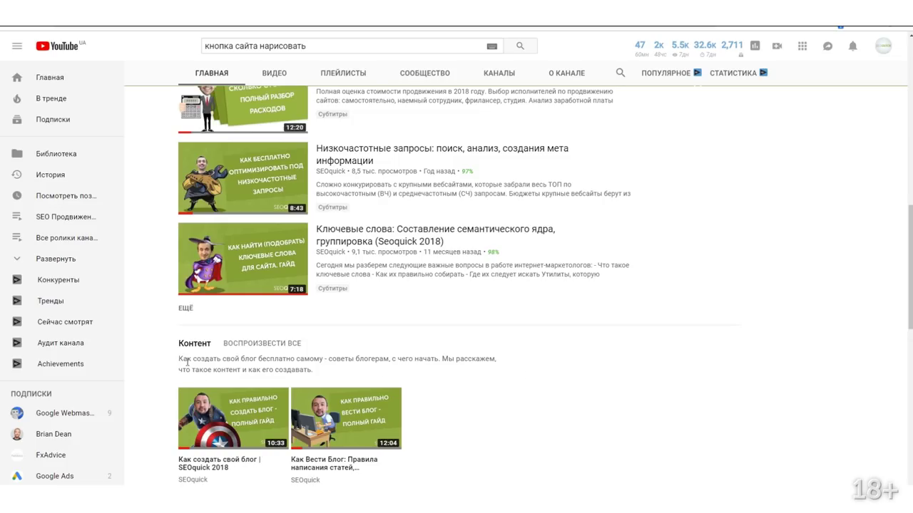
# - Open SEOquick's "Контекстная реклама" playlist for editing
pyautogui.scroll(-4, 187, 363)
pyautogui.click(206, 257)
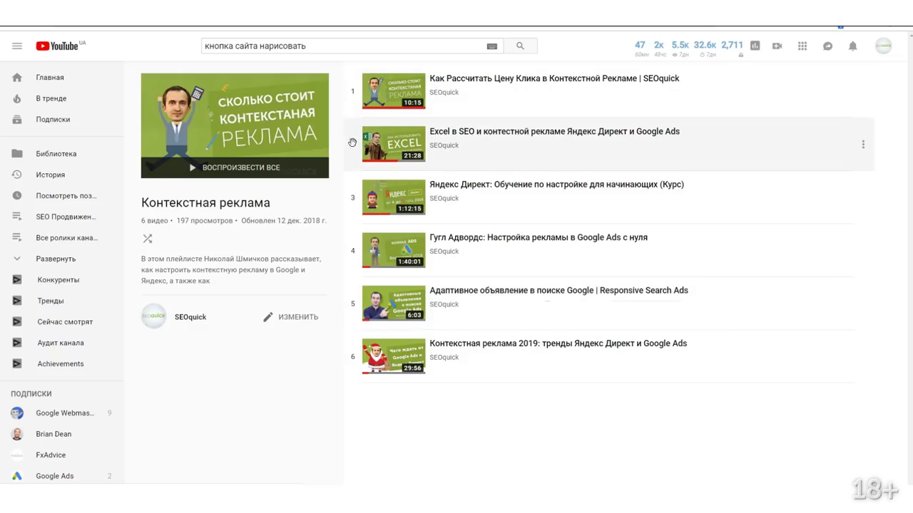
pyautogui.click(289, 324)
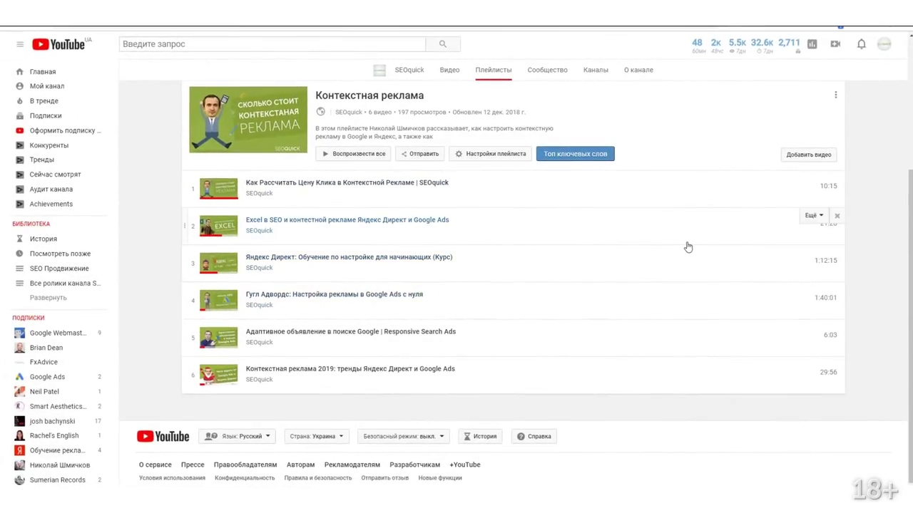
# - Replace the unfinished ending of the playlist description with "1. Настройка Яндекс Директ", "2. Настройка Google Ads (адвордс)", "3. Секреты по автоматизации" and "И многое другое."
pyautogui.click(438, 98)
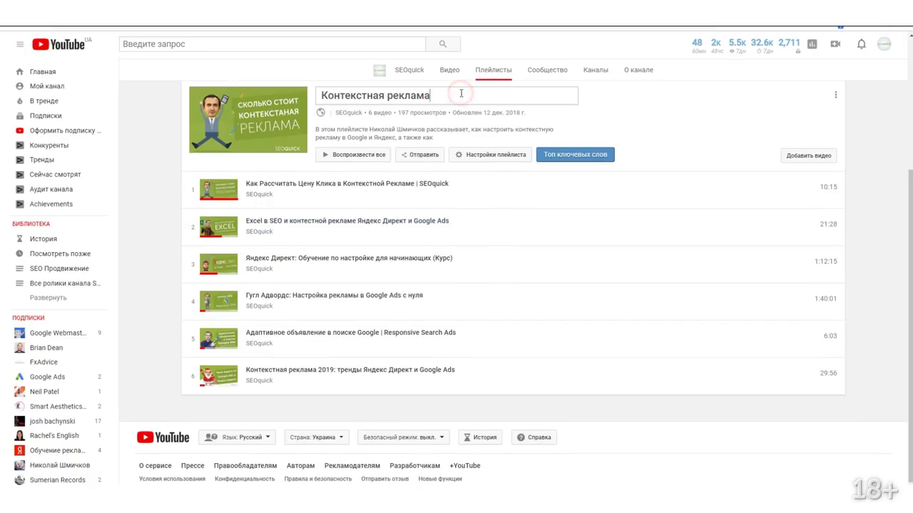
pyautogui.click(438, 132)
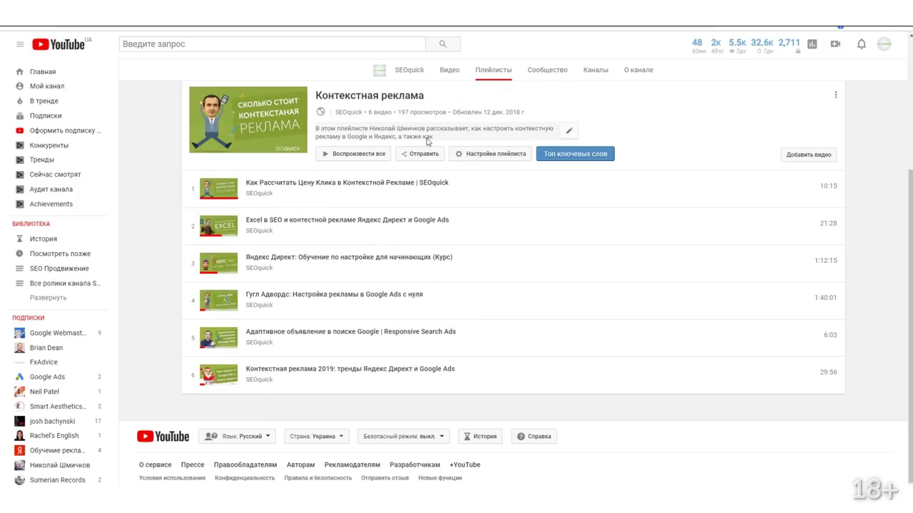
pyautogui.click(569, 134)
pyautogui.click(500, 141)
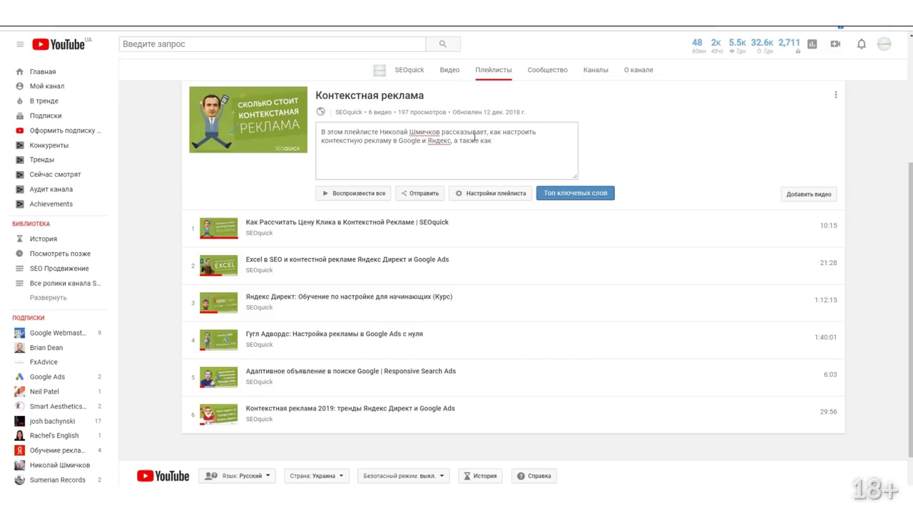
pyautogui.press('BackSpace')
pyautogui.press('BackSpace')
pyautogui.press('BackSpace')
pyautogui.press('BackSpace')
pyautogui.press('BackSpace')
pyautogui.press('BackSpace')
pyautogui.press('BackSpace')
pyautogui.press('BackSpace')
pyautogui.press('BackSpace')
pyautogui.press('BackSpace')
pyautogui.write('екс Директ')
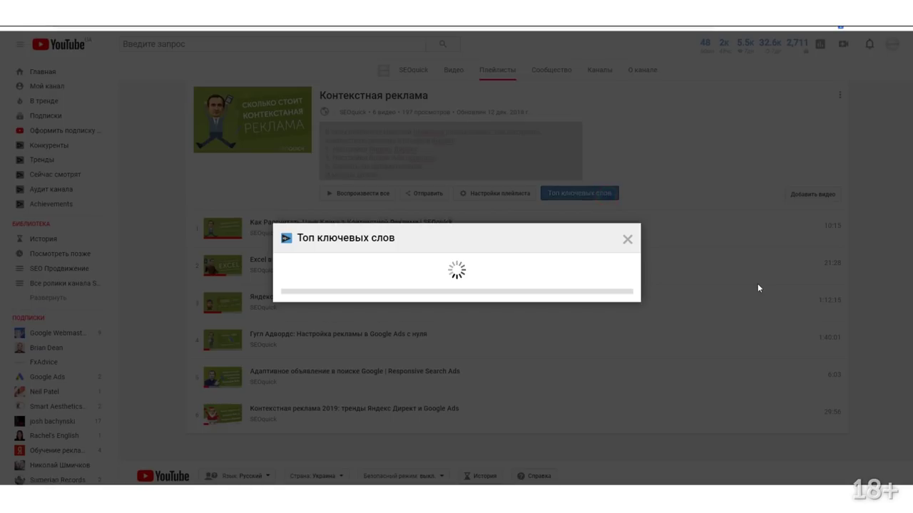
# - Display the playlist's top keywords and check the vidIQ report for "контекстная реклама яндекс директ"
pyautogui.click(605, 199)
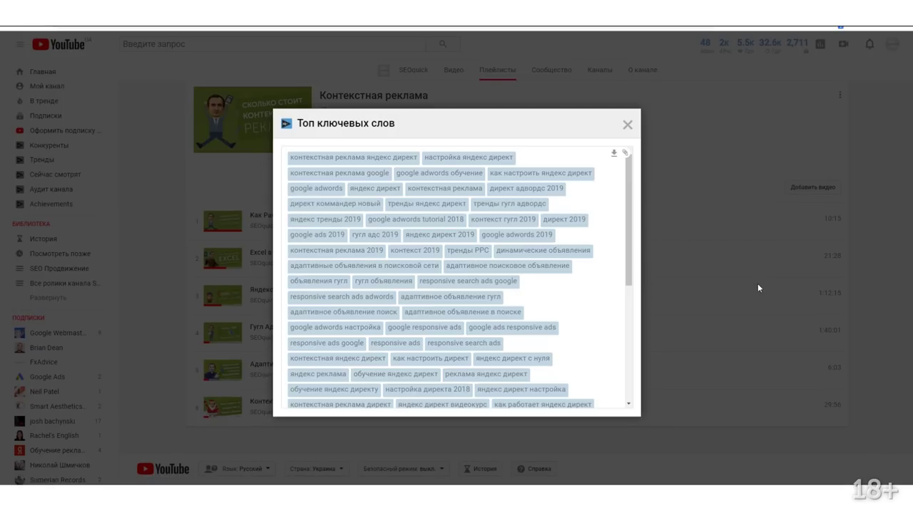
pyautogui.click(391, 158)
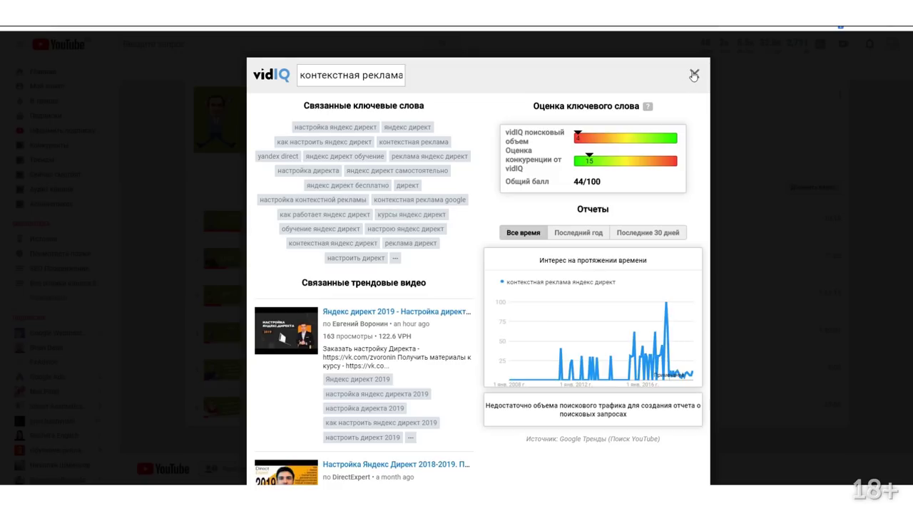
pyautogui.click(694, 73)
# - Copy the playlist's top keywords, paste them below the text of its description and save it
pyautogui.scroll(-5, 542, 285)
pyautogui.scroll(2, 528, 303)
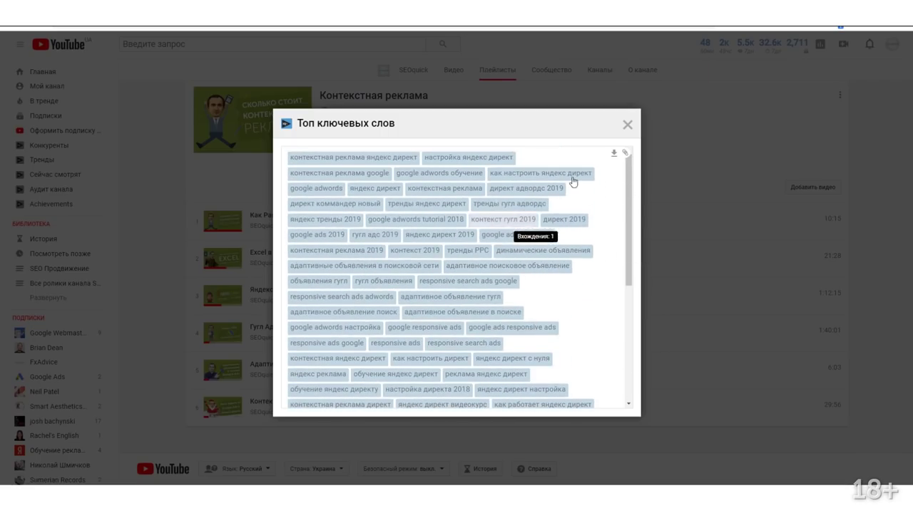
pyautogui.click(628, 124)
pyautogui.click(464, 162)
pyautogui.click(456, 175)
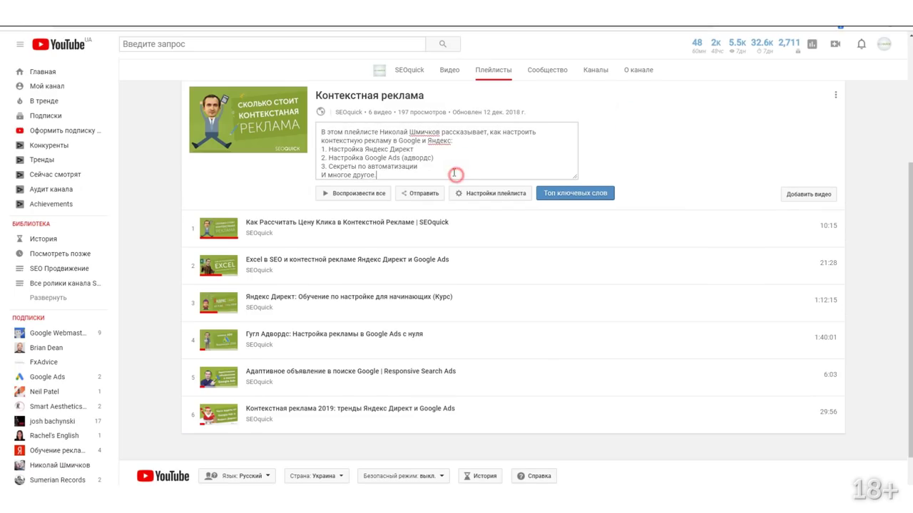
pyautogui.hotkey('ctrl', 'v')
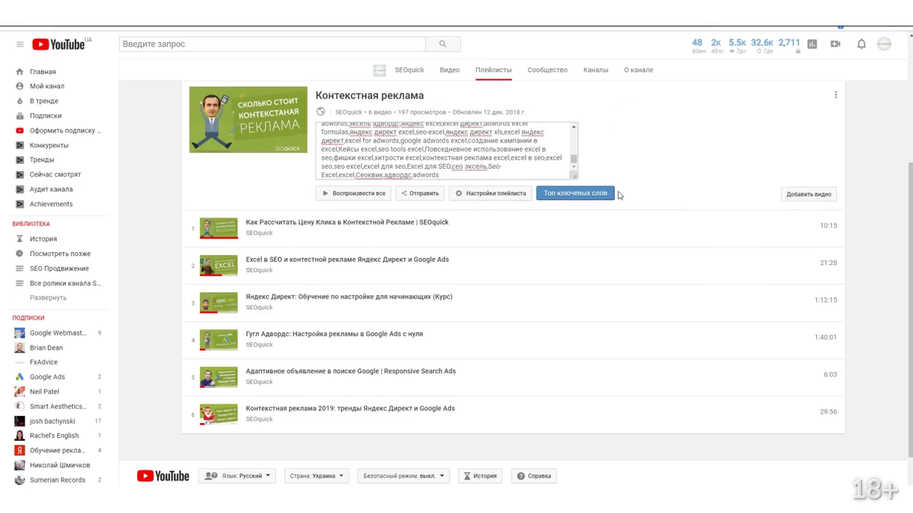
pyautogui.scroll(3, 831, 180)
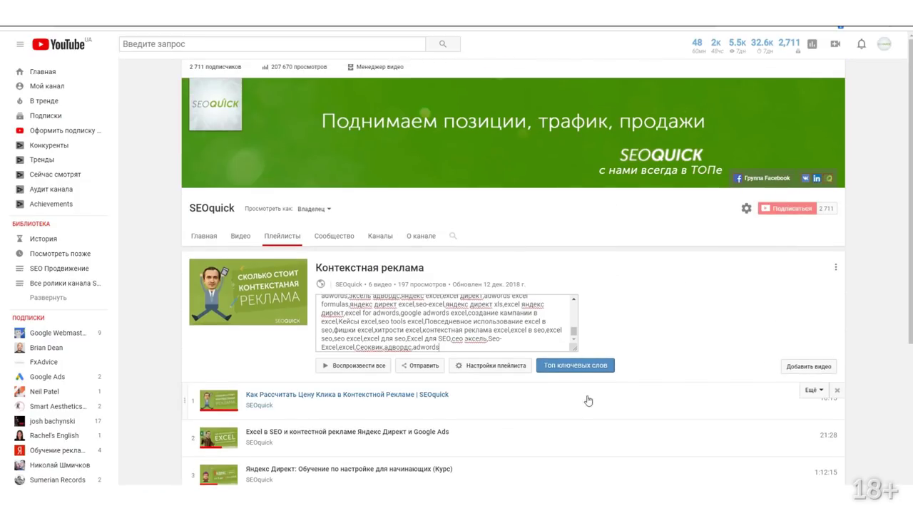
pyautogui.click(765, 339)
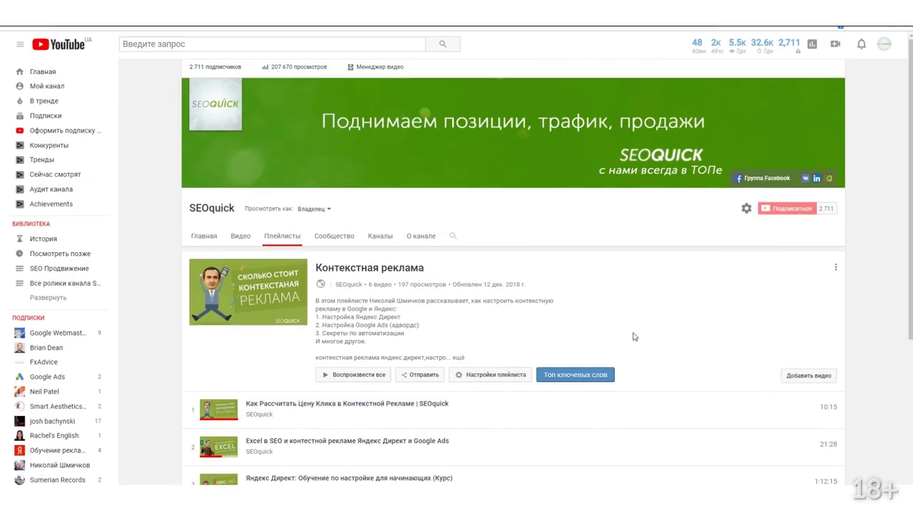
# - Expand the full description of the "Контекстная реклама" playlist and review its text and keywords
pyautogui.click(459, 358)
pyautogui.scroll(-5, 579, 337)
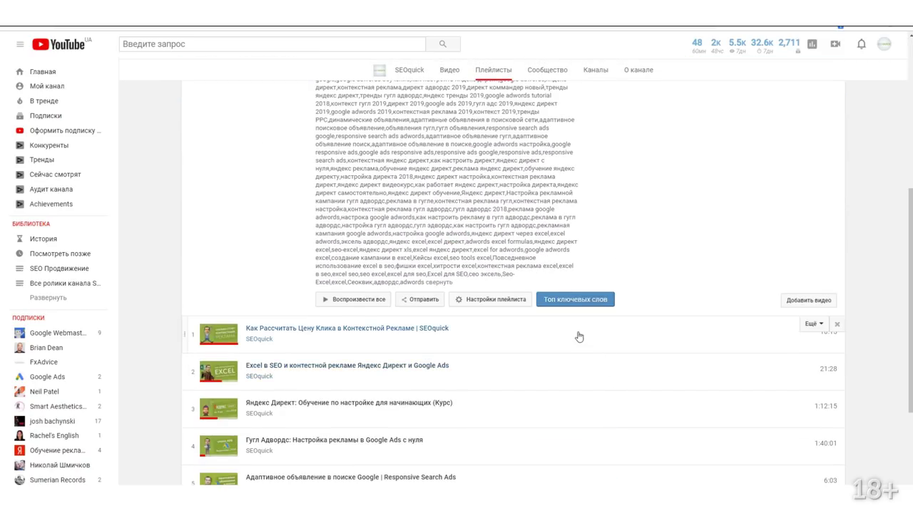
pyautogui.scroll(2, 644, 357)
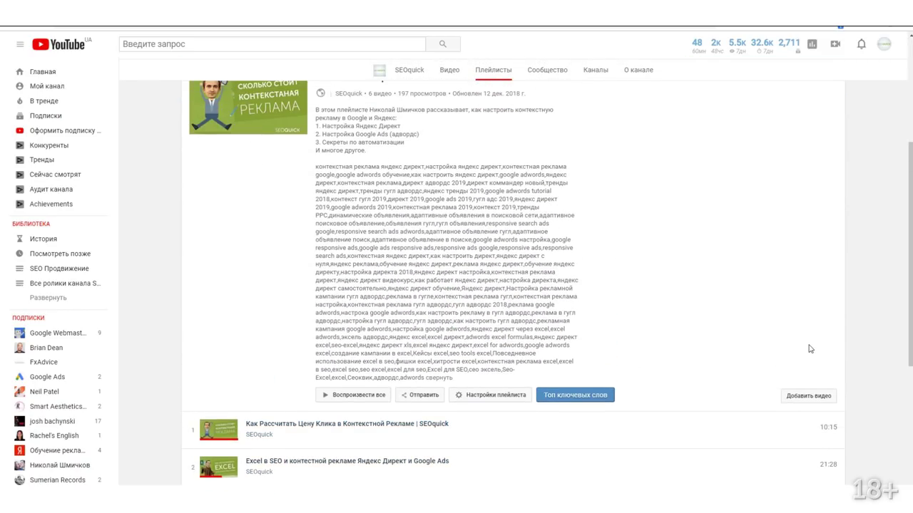
pyautogui.scroll(2, 680, 354)
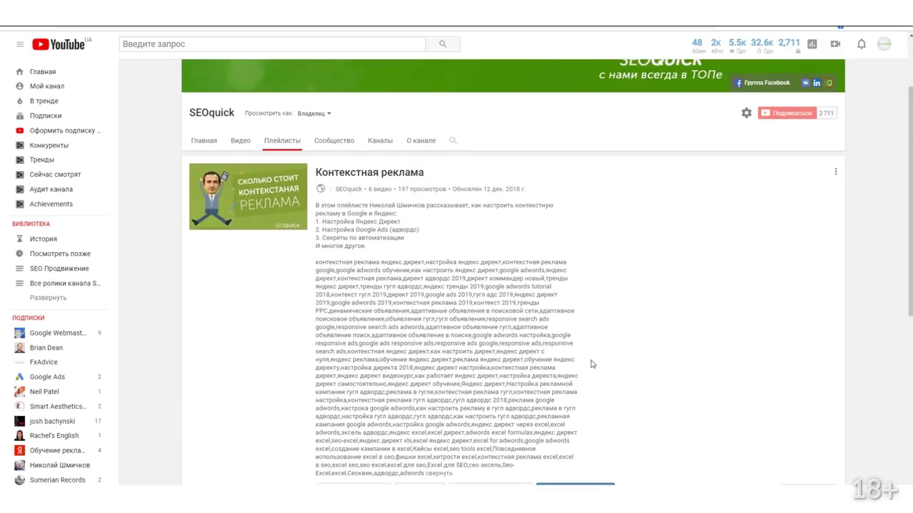
pyautogui.scroll(2, 590, 364)
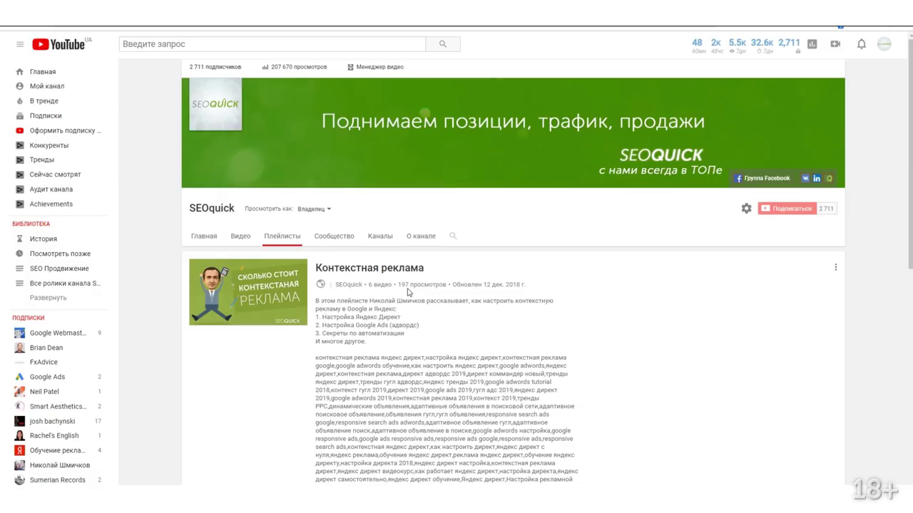
pyautogui.scroll(-2, 408, 292)
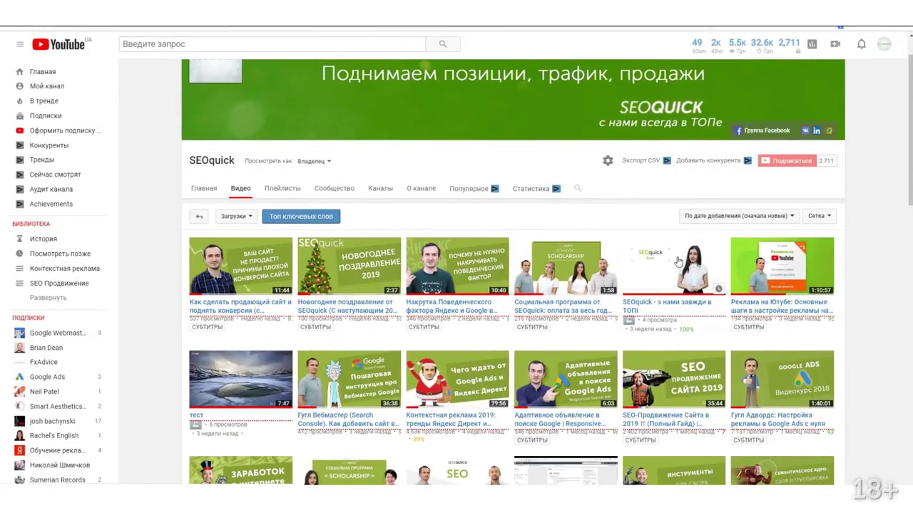
# - Find the video "Группировка, Подбор Ключевых слов Семантического ядра (Гайд)" among the channel's uploads, open it and pause playback
pyautogui.scroll(-2, 667, 283)
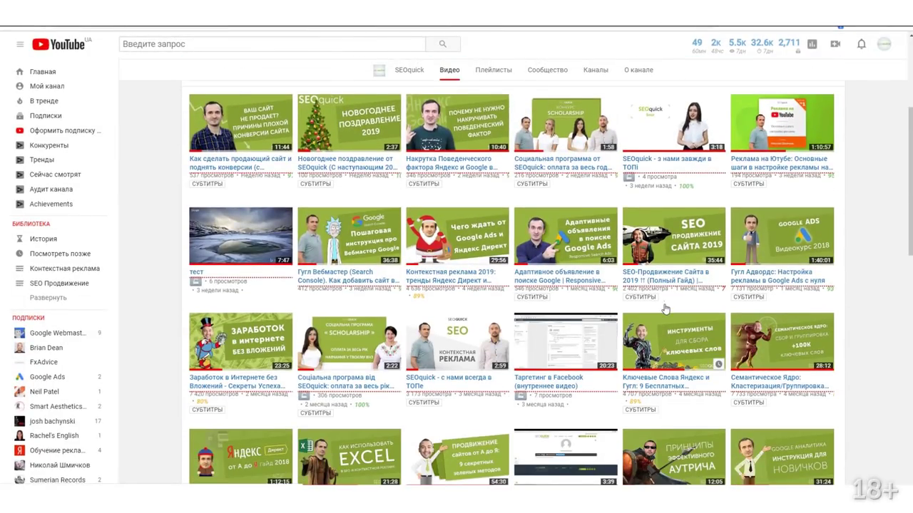
pyautogui.scroll(-3, 666, 305)
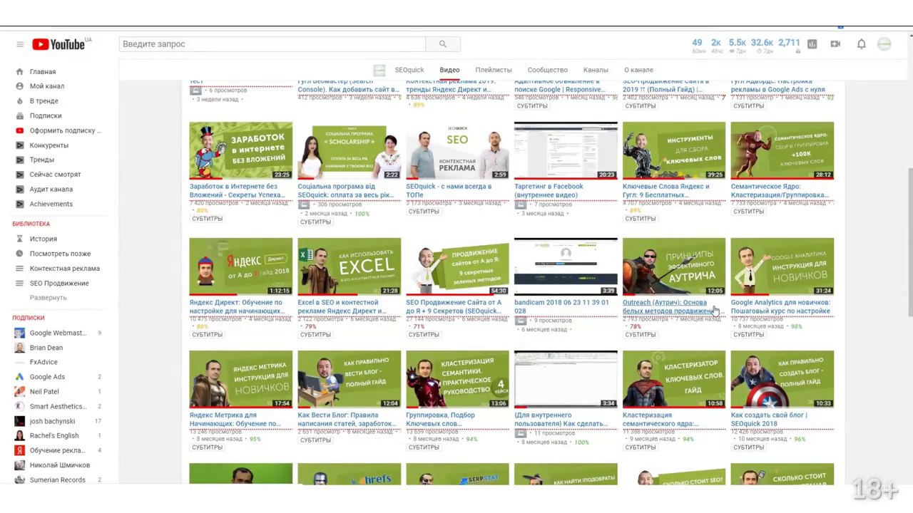
pyautogui.scroll(-2, 714, 300)
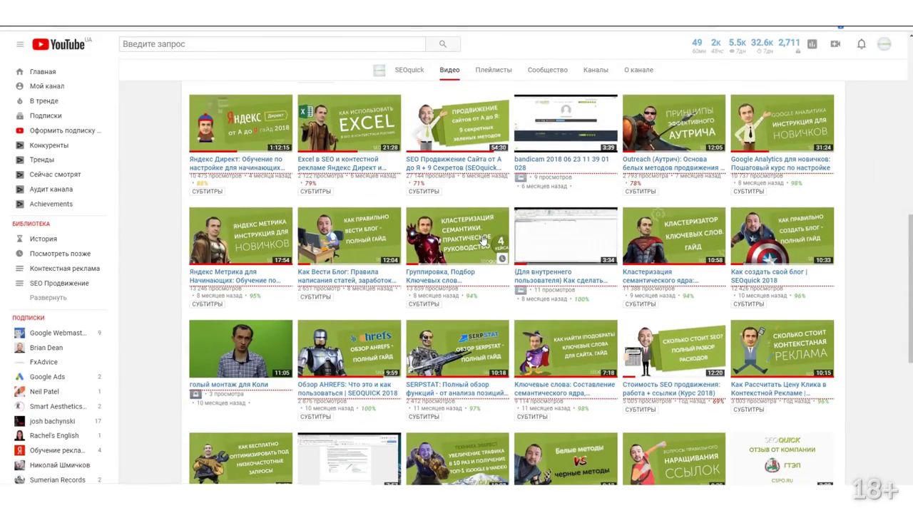
pyautogui.click(451, 246)
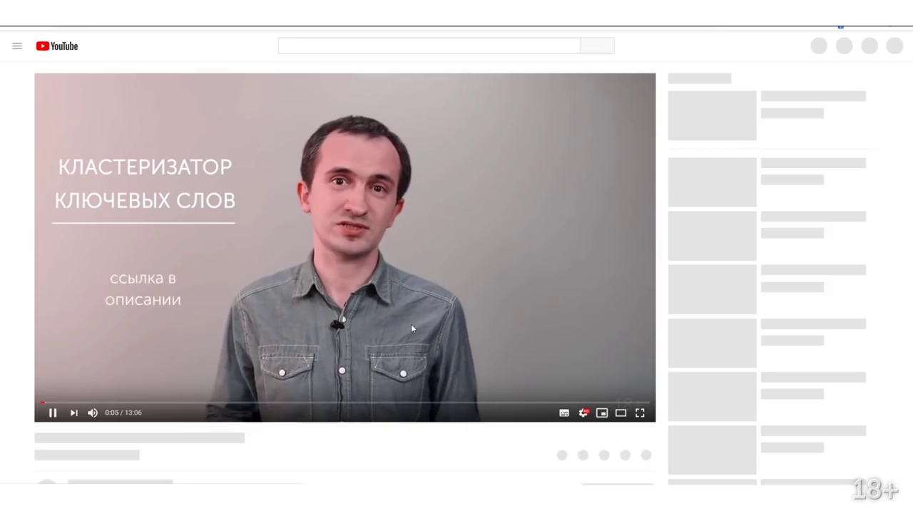
pyautogui.click(427, 332)
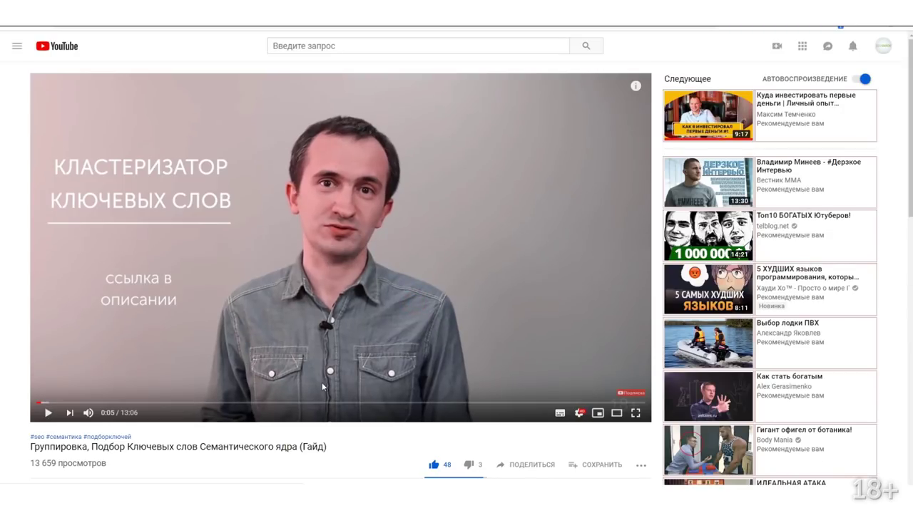
# - Examine the keyword grouping video's traffic sources report for the last 365 days, including the watch time chart and source table
pyautogui.scroll(-2, 214, 381)
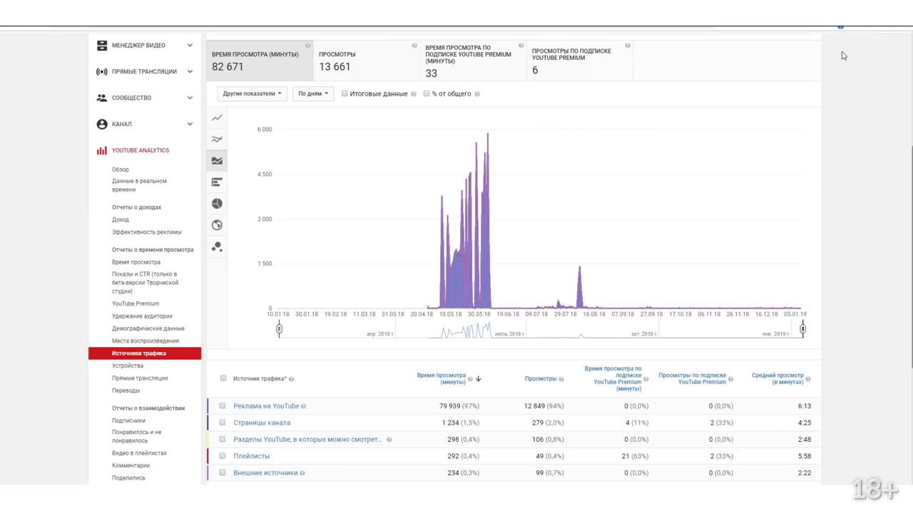
pyautogui.scroll(3, 624, 255)
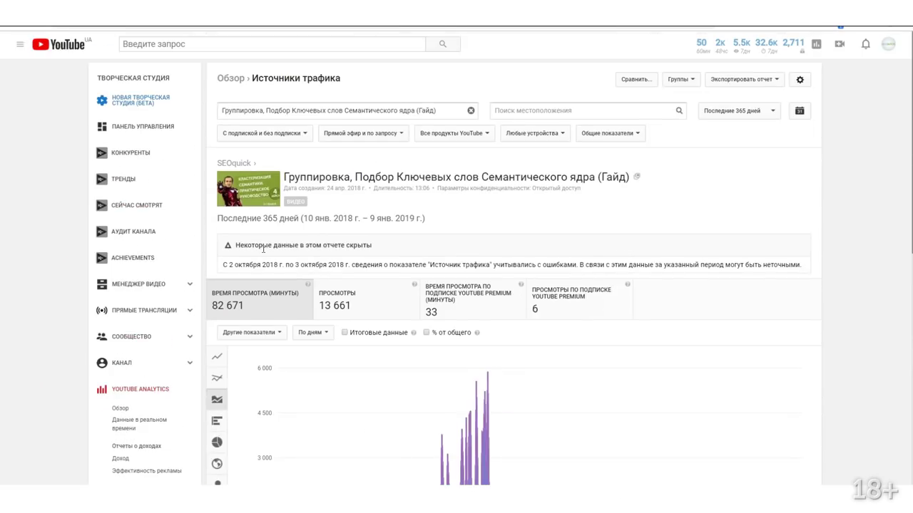
pyautogui.scroll(-5, 345, 274)
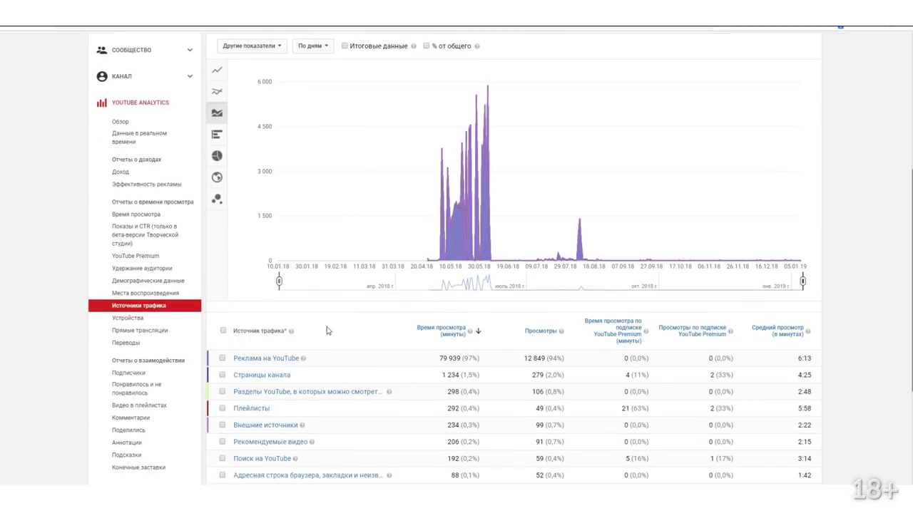
pyautogui.moveTo(579, 257)
pyautogui.scroll(3, 574, 266)
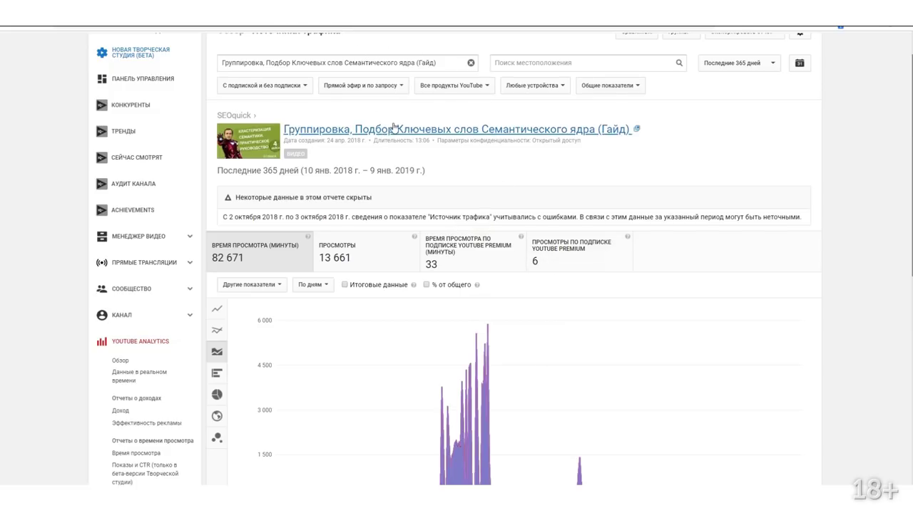
pyautogui.scroll(-3, 507, 352)
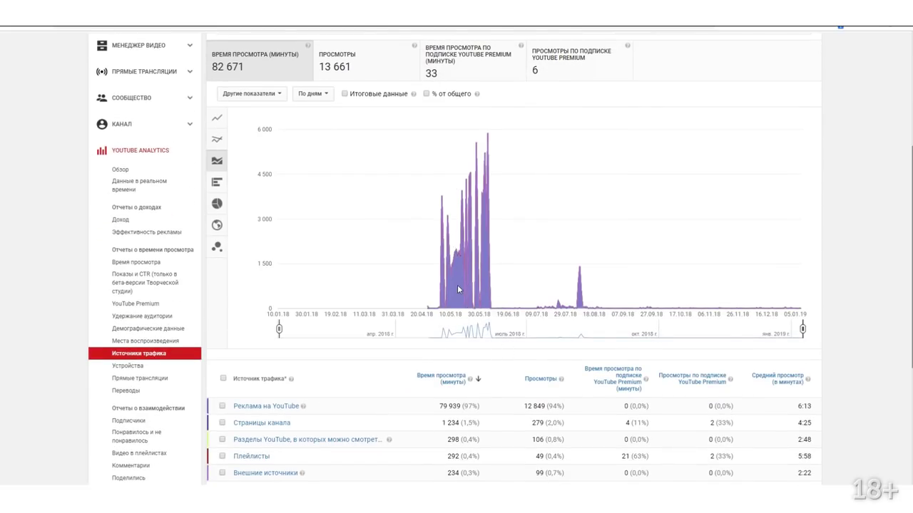
# - Change the traffic sources report to the video "Яндекс Метрика для Начинающих" and examine its daily watch time by source
pyautogui.scroll(4, 457, 285)
pyautogui.click(470, 110)
pyautogui.click(277, 111)
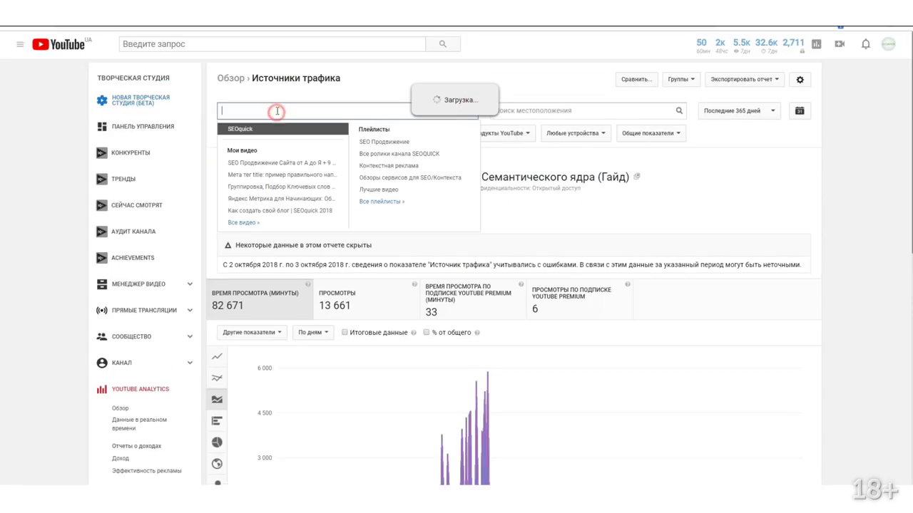
pyautogui.click(263, 202)
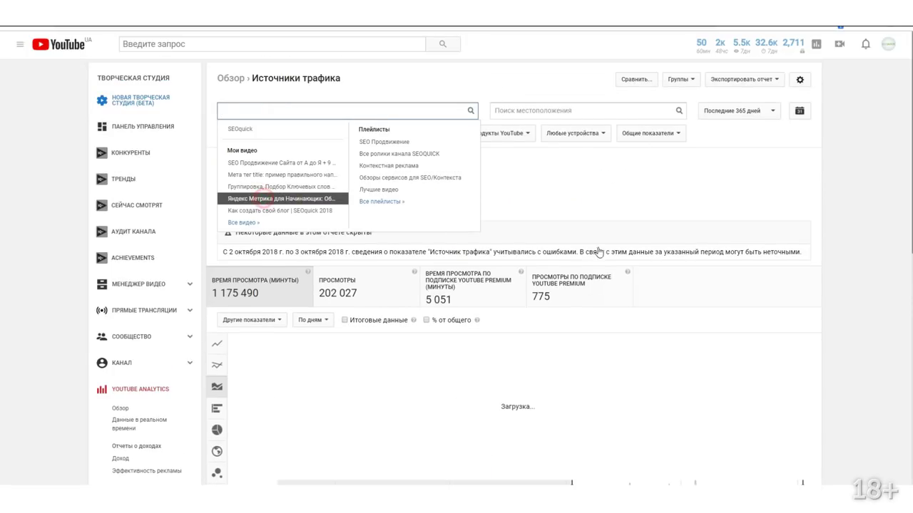
pyautogui.scroll(-4, 481, 312)
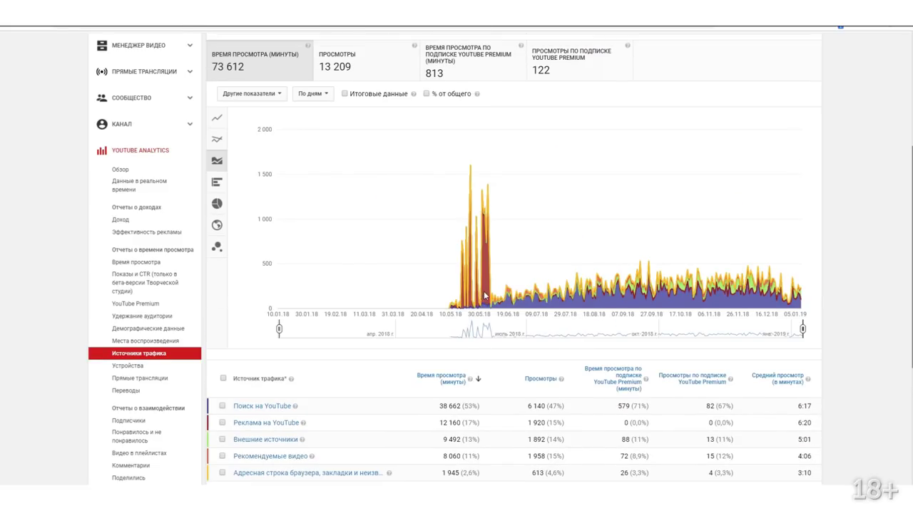
pyautogui.moveTo(504, 306)
pyautogui.moveTo(644, 302)
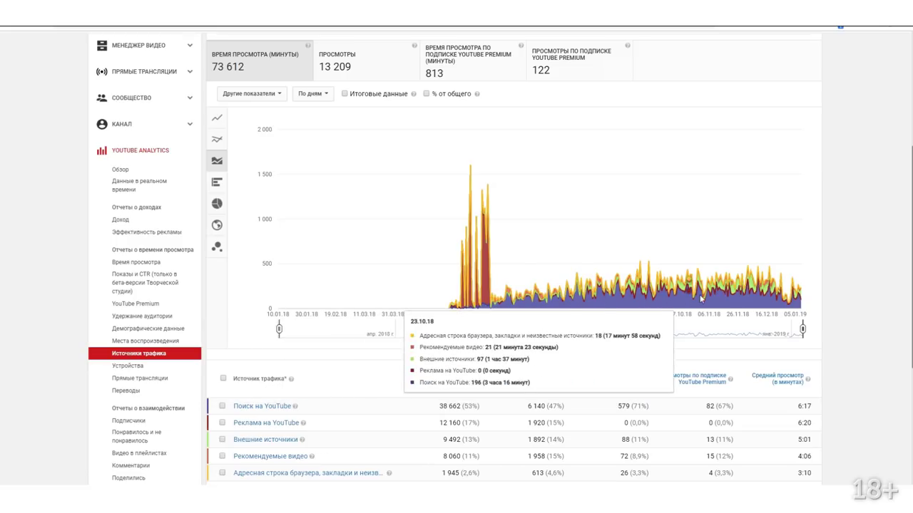
pyautogui.moveTo(797, 302)
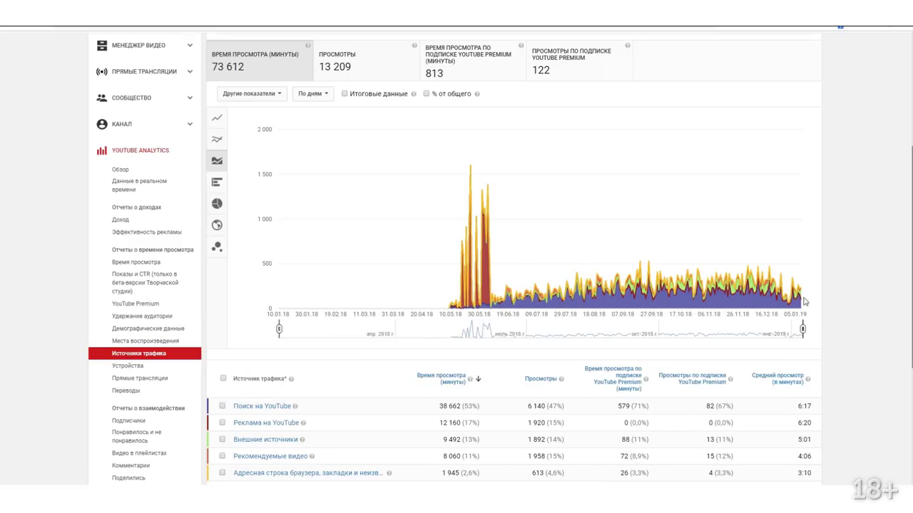
pyautogui.scroll(4, 364, 33)
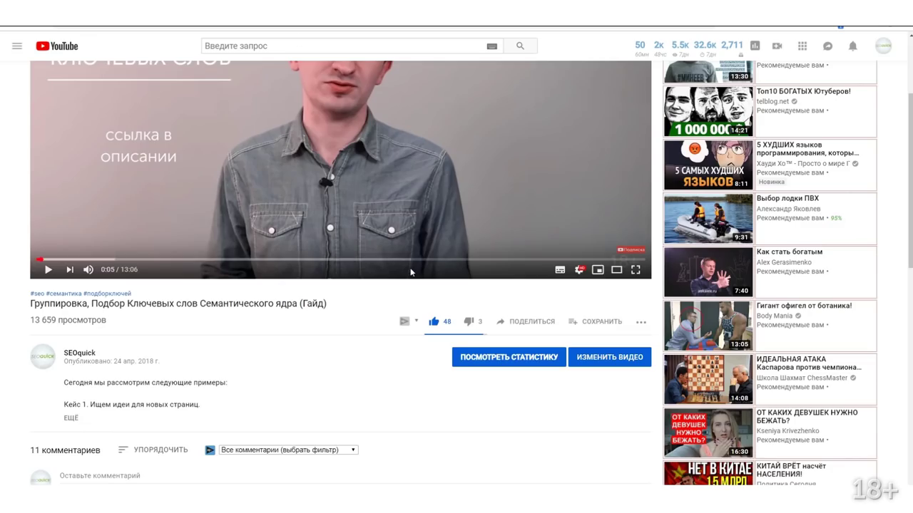
# - Display the transcript of the video "Группировка, Подбор Ключевых слов Семантического ядра (Гайд)"
pyautogui.scroll(-1, 393, 292)
pyautogui.scroll(2, 386, 288)
pyautogui.scroll(2, 378, 274)
pyautogui.scroll(-3, 390, 257)
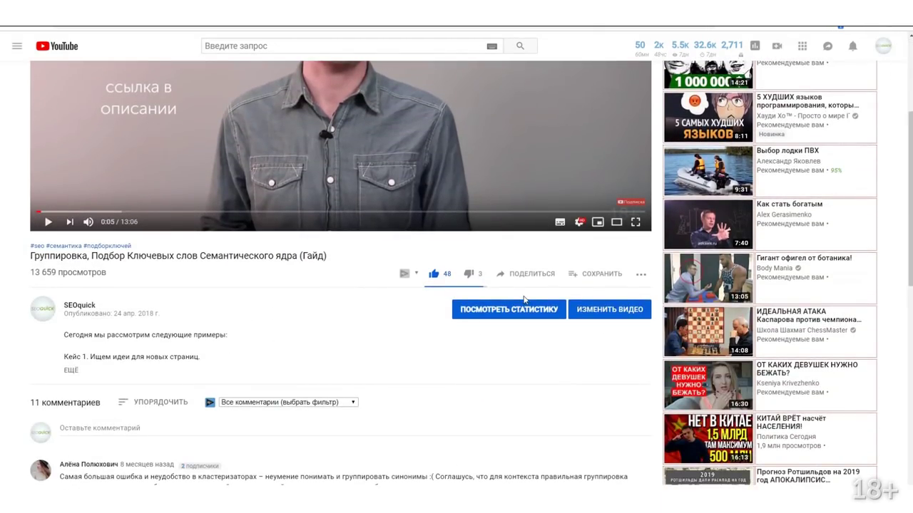
pyautogui.click(641, 273)
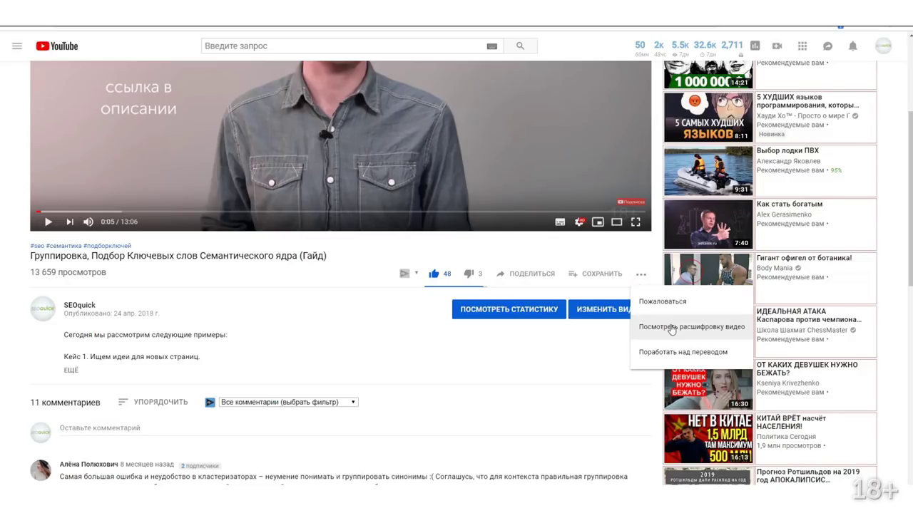
pyautogui.click(668, 326)
pyautogui.scroll(3, 713, 314)
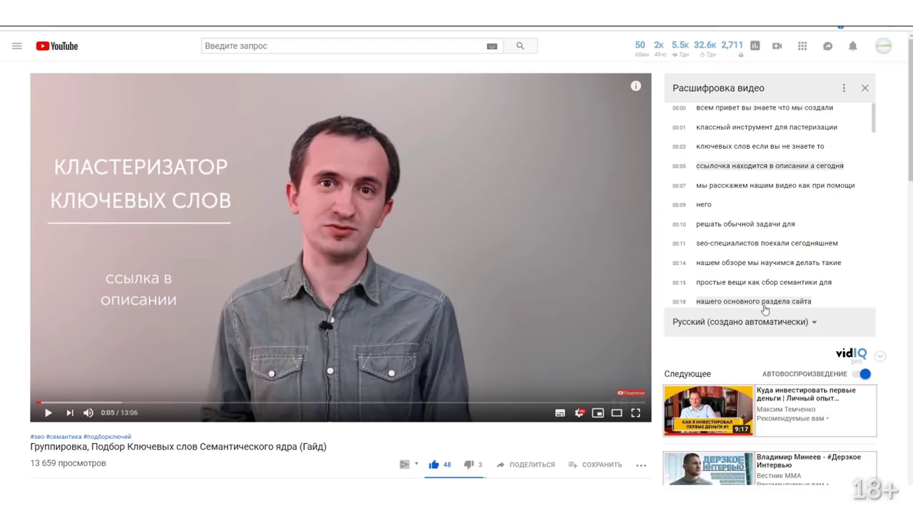
# - Copy the whole video transcript with its timestamps, switch to Excel and paste it into the empty sheet starting at D3
pyautogui.moveTo(877, 122); pyautogui.dragTo(877, 307)
pyautogui.moveTo(742, 302); pyautogui.dragTo(741, 289)
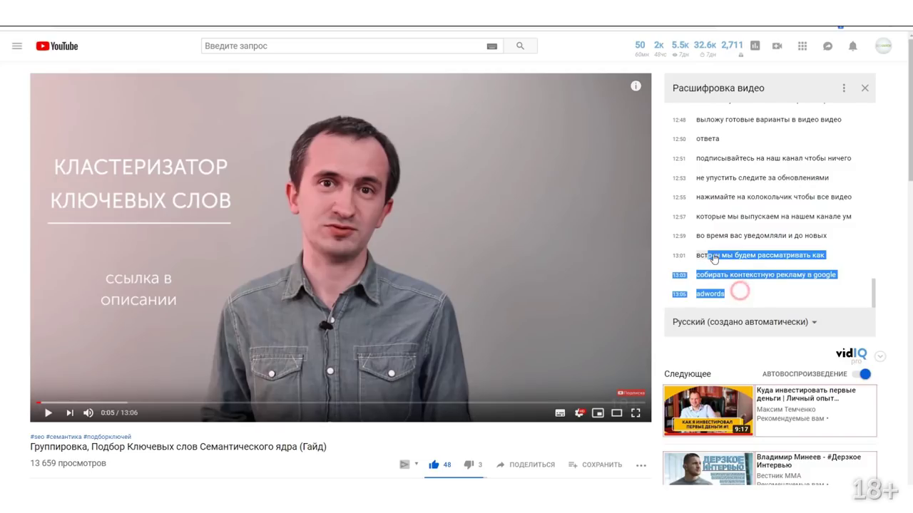
pyautogui.moveTo(874, 295); pyautogui.dragTo(875, 122)
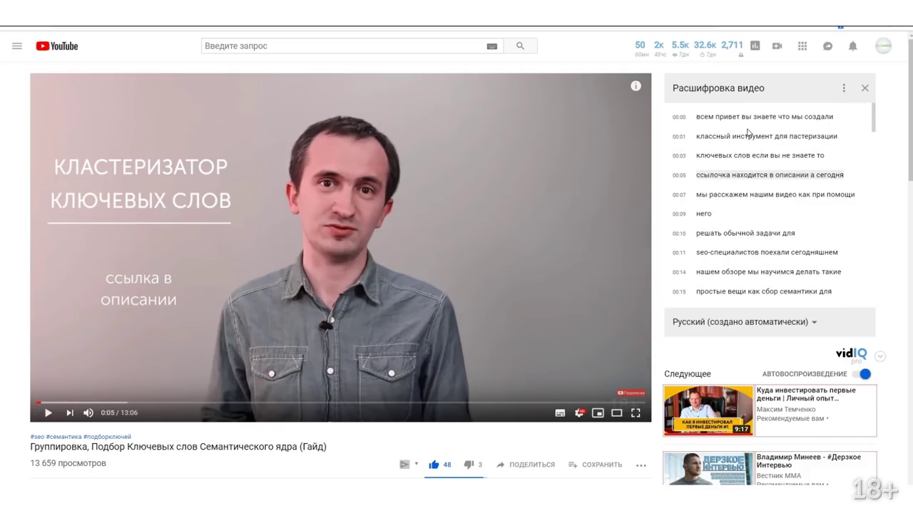
pyautogui.keyDown('shift'); pyautogui.click(672, 117); pyautogui.keyUp('shift')
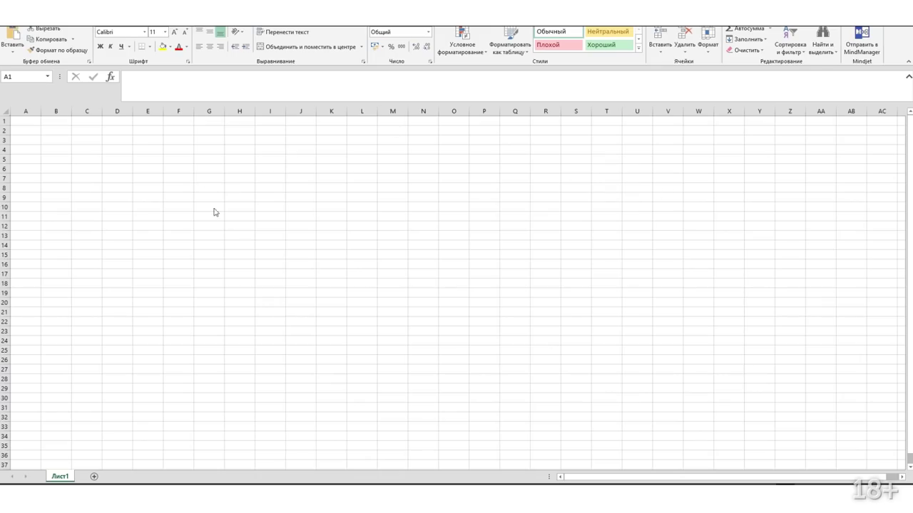
pyautogui.click(117, 140)
pyautogui.hotkey('ctrl', 'v')
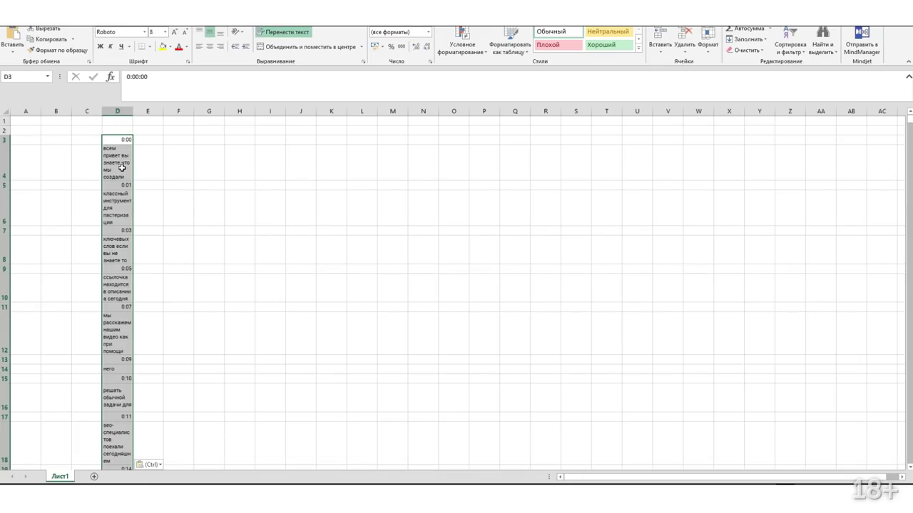
# - Enter the formula =D4 in cell E4 and copy it to E6 so that only transcript text is referenced
pyautogui.click(141, 143)
pyautogui.click(146, 162)
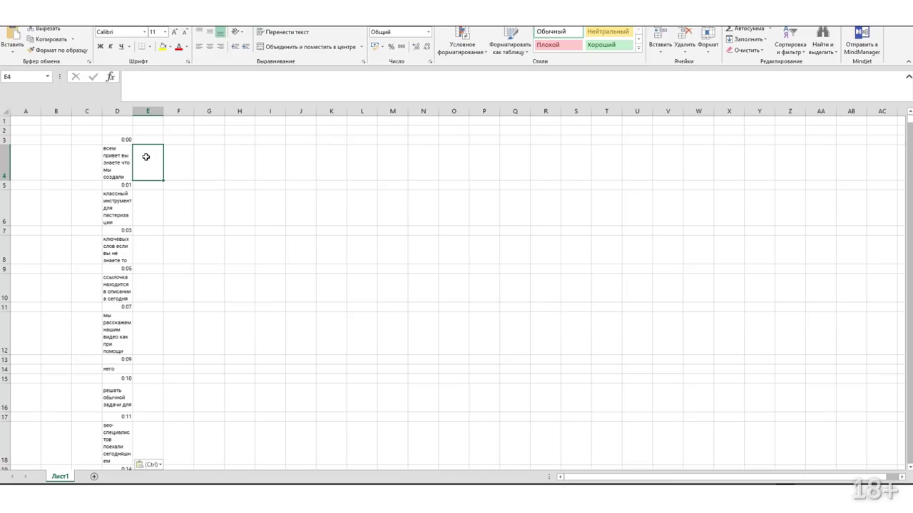
pyautogui.write('=D4')
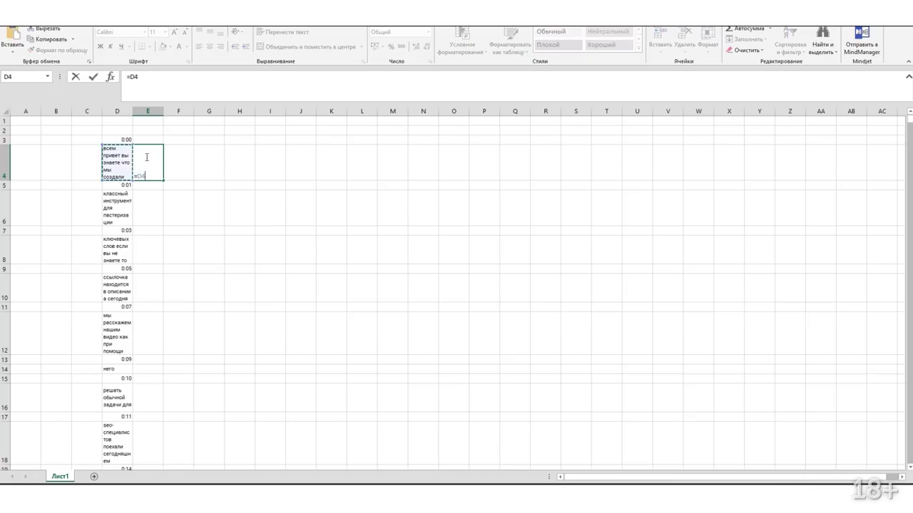
pyautogui.press('Return')
pyautogui.click(151, 171)
pyautogui.hotkey('ctrl', 'c')
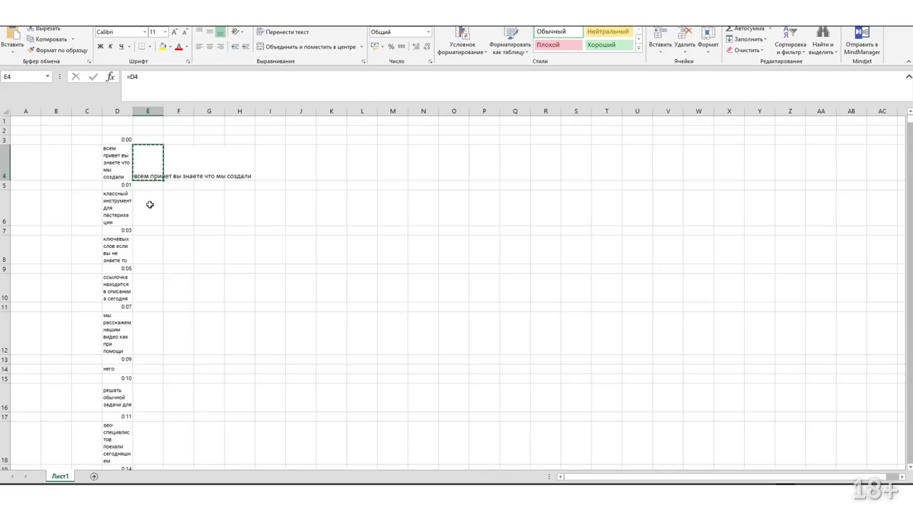
pyautogui.click(149, 204)
pyautogui.hotkey('ctrl', 'v')
# - Fill the alternating pattern of E3:E6 down column E for the whole transcript and copy column E
pyautogui.moveTo(149, 139); pyautogui.dragTo(147, 207)
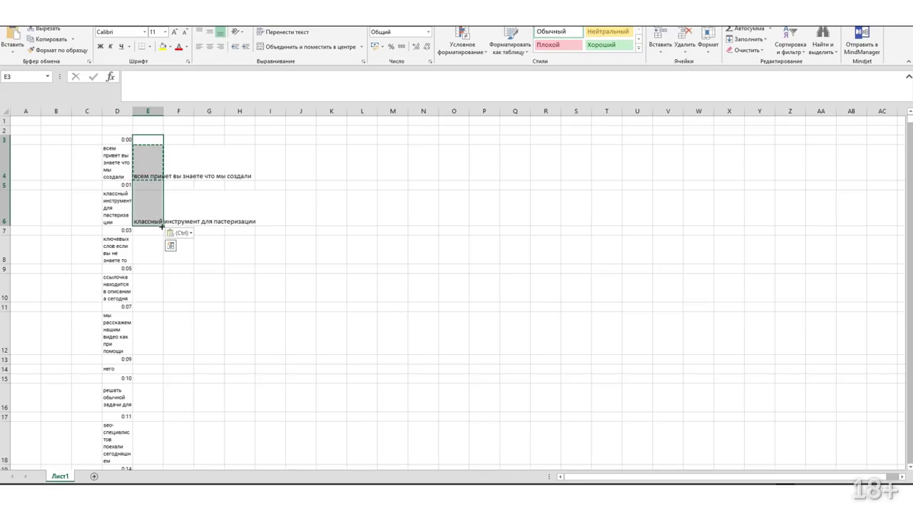
pyautogui.click(150, 218)
pyautogui.moveTo(149, 138); pyautogui.dragTo(152, 219)
pyautogui.doubleClick(163, 226)
pyautogui.hotkey('ctrl', 'c')
# - Search the computer's apps for Notepad++ and launch it
pyautogui.press('super')
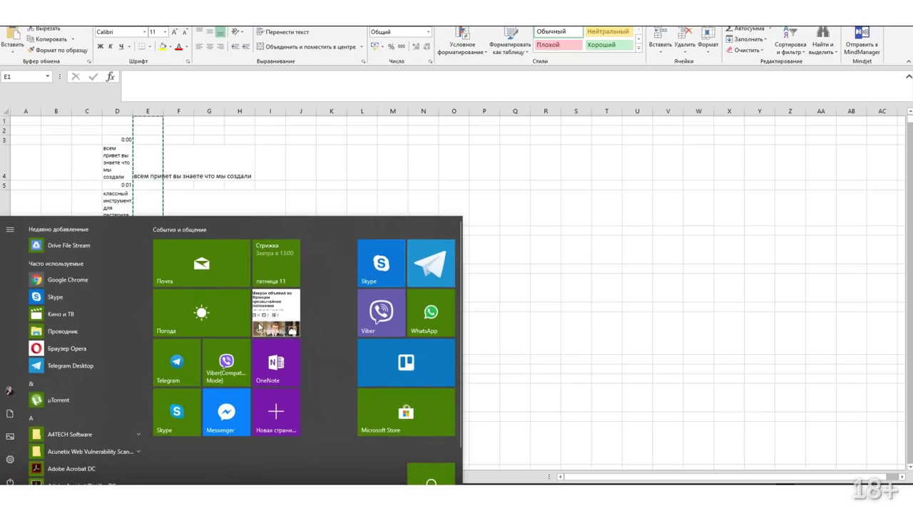
pyautogui.write('тщеу')
pyautogui.press('BackSpace')
pyautogui.press('BackSpace')
pyautogui.press('BackSpace')
pyautogui.press('BackSpace')
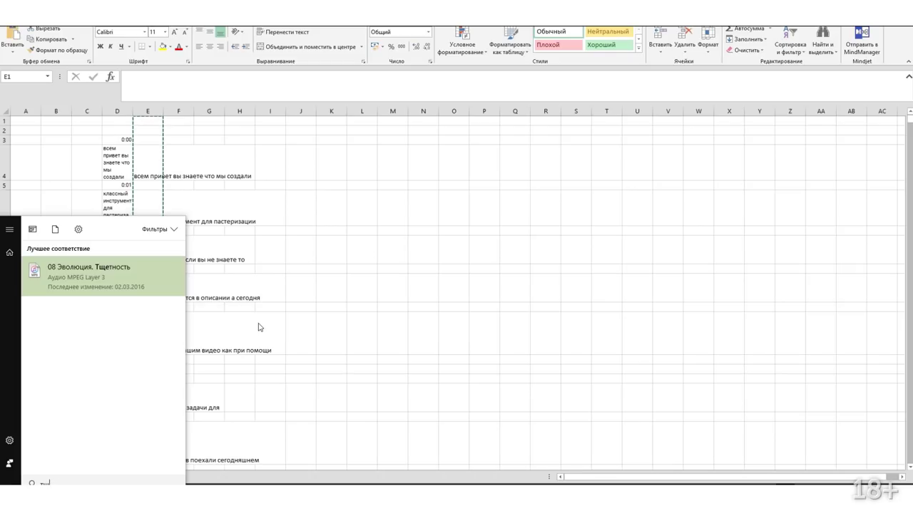
pyautogui.write('н')
pyautogui.write('note')
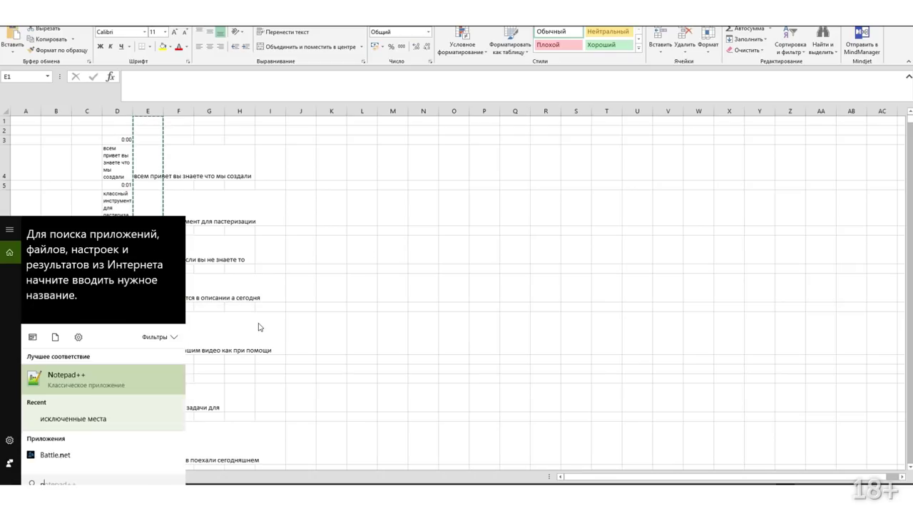
pyautogui.press('Return')
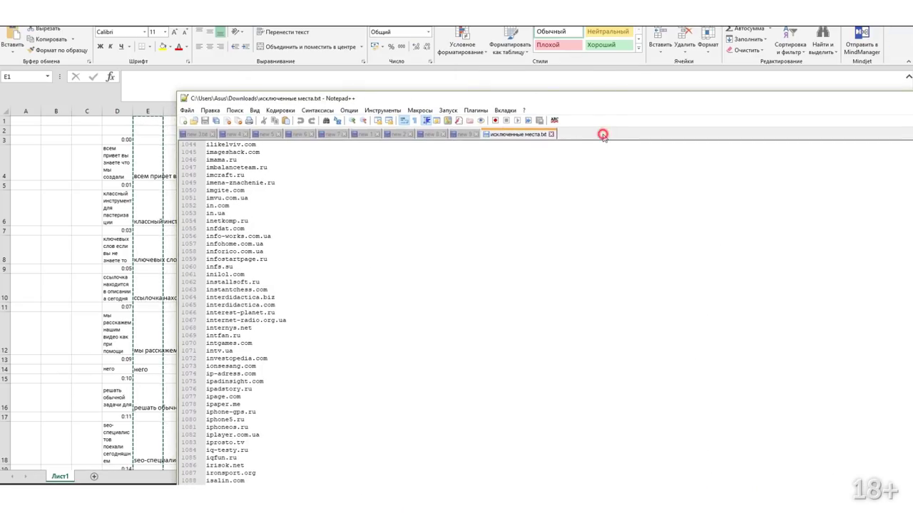
# - Paste the copied transcript text into a new Notepad++ document and select all of it, keeping the document open
pyautogui.click(602, 135)
pyautogui.click(353, 290)
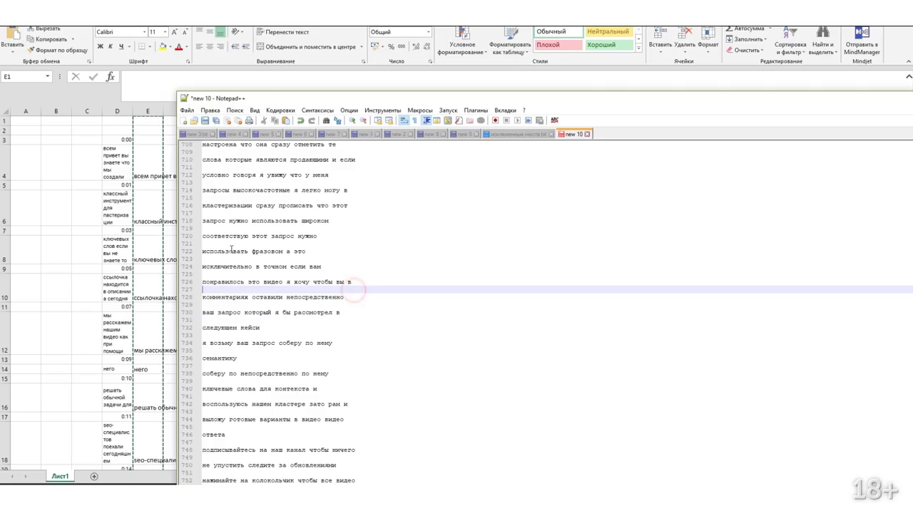
pyautogui.click(270, 296)
pyautogui.hotkey('ctrl', 'a')
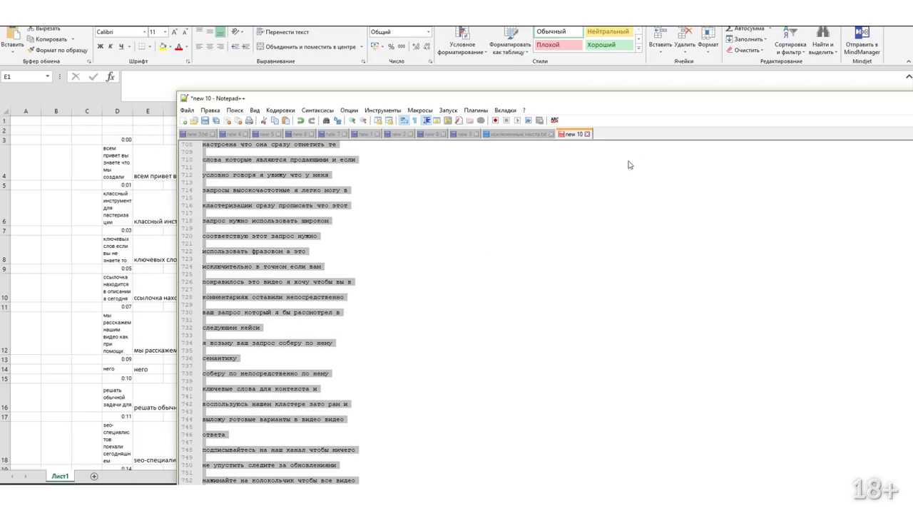
pyautogui.click(588, 135)
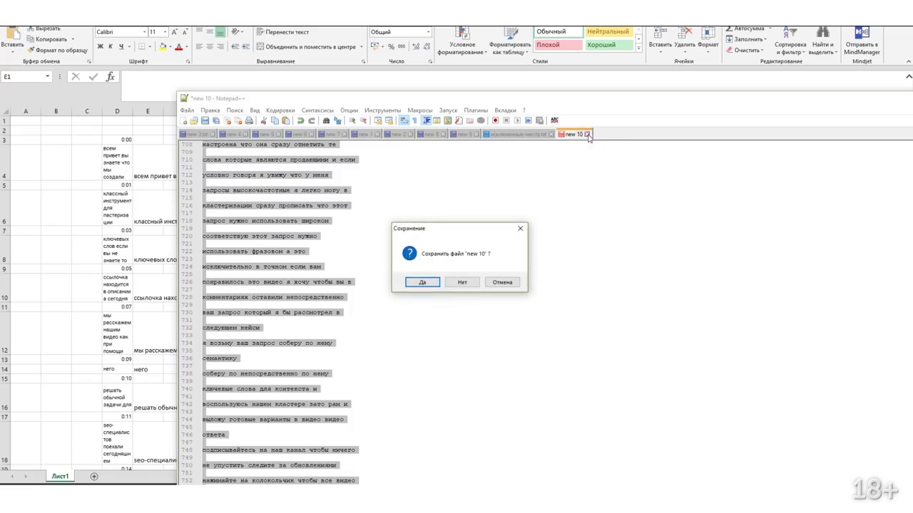
pyautogui.click(521, 282)
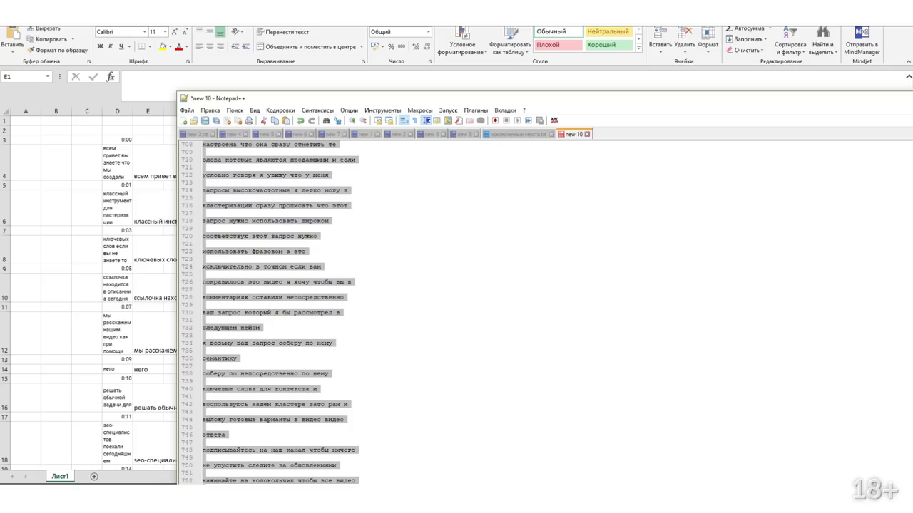
# - Switch to the Text.ru SEO analysis page, paste the transcript, run the SEO check and dismiss the notification request
pyautogui.hotkey('alt', 'Tab')
pyautogui.scroll(-5, 456, 214)
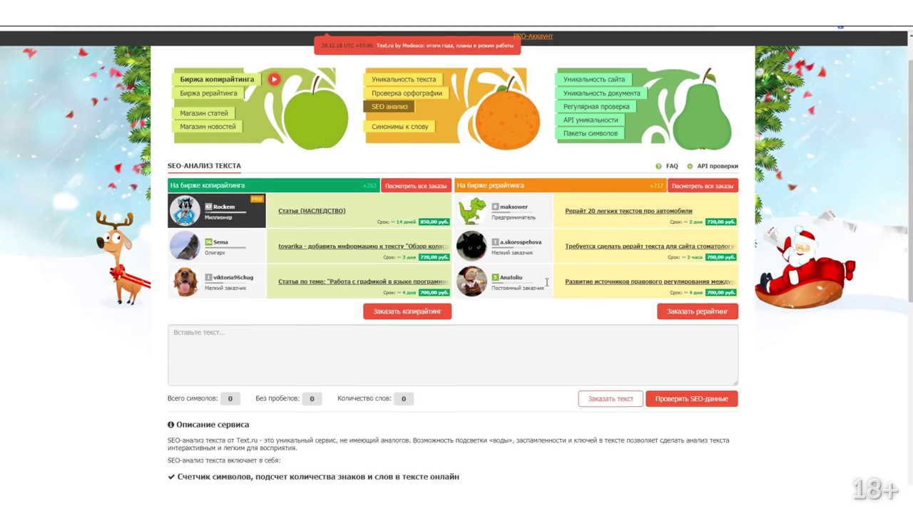
pyautogui.click(530, 205)
pyautogui.hotkey('ctrl', 'v')
pyautogui.click(685, 248)
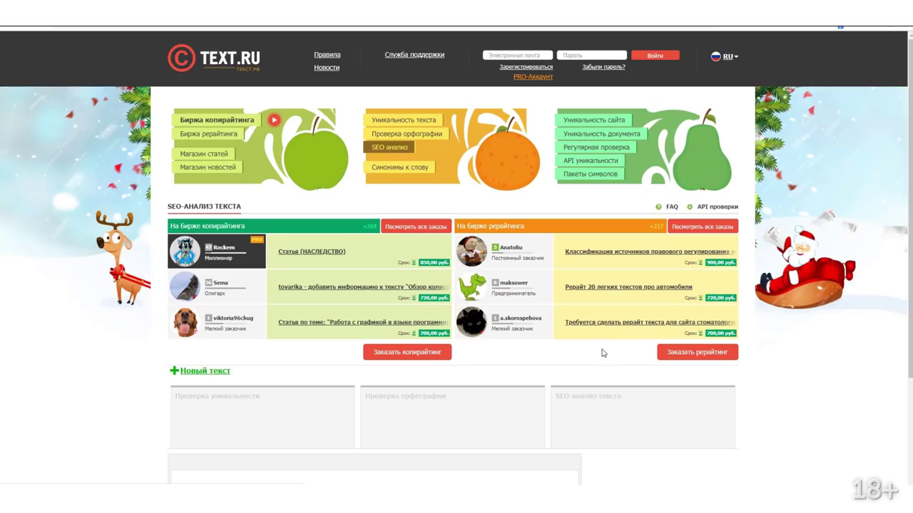
pyautogui.scroll(-3, 596, 343)
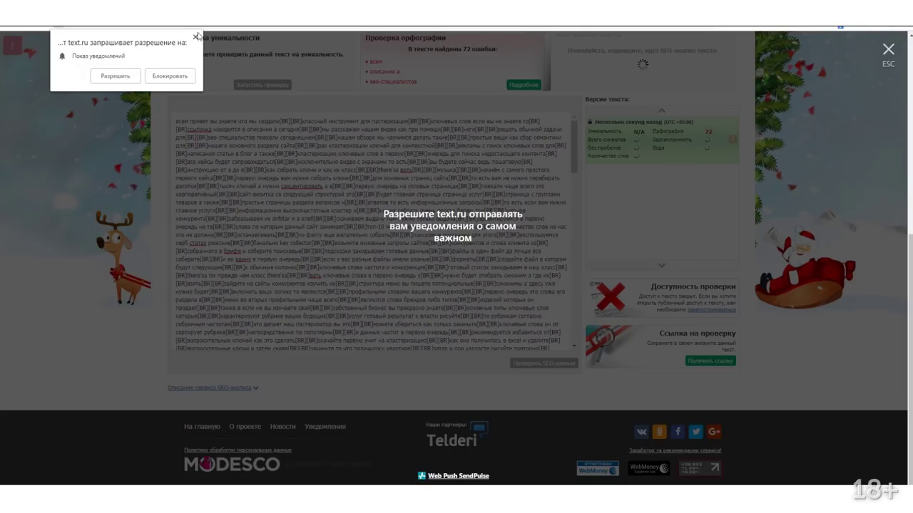
pyautogui.click(194, 36)
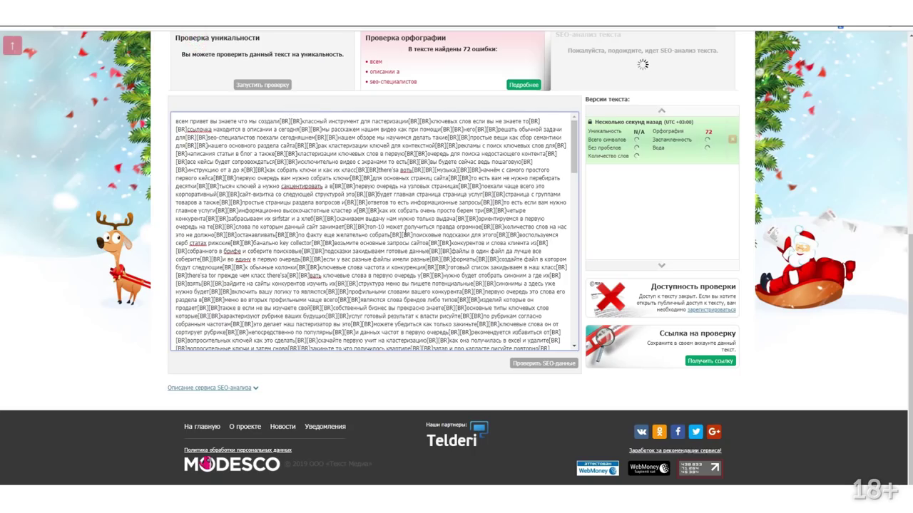
# - Review the analysed transcript with its highlighted words, the general text statistics and the keyword tables
pyautogui.scroll(-4, 418, 227)
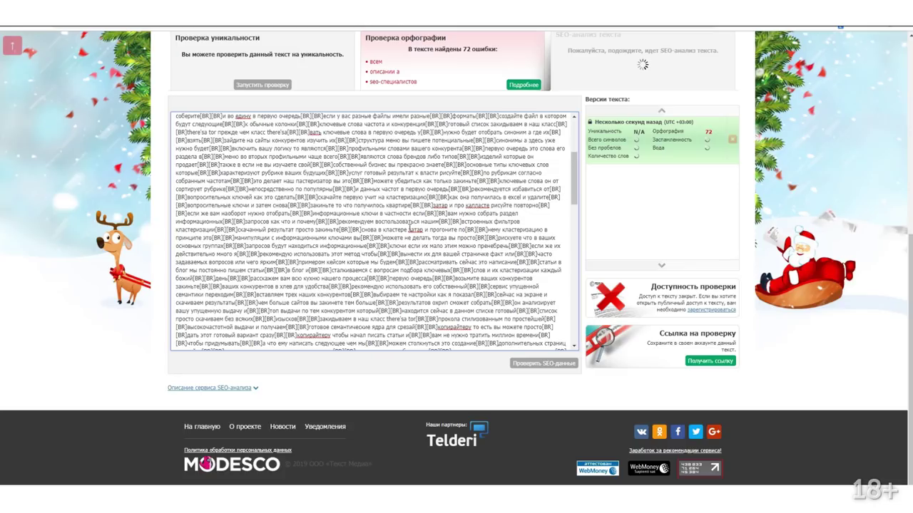
pyautogui.scroll(-4, 410, 230)
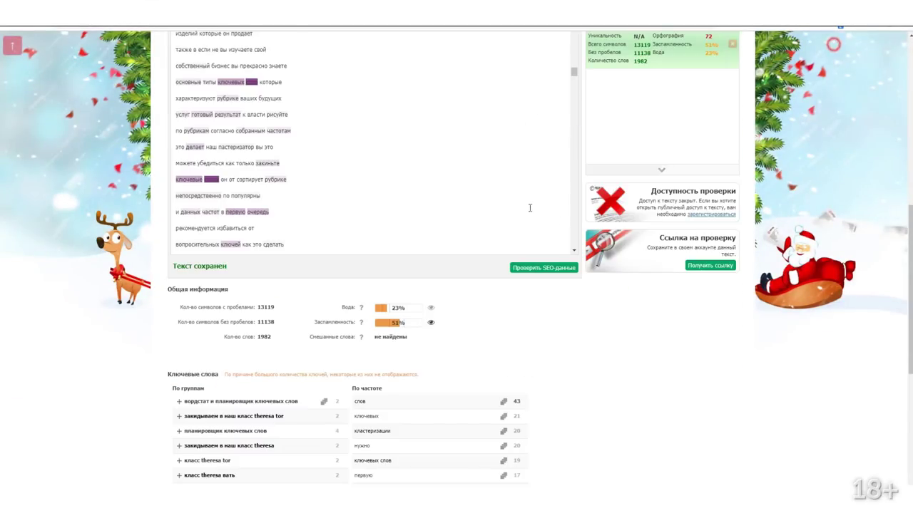
pyautogui.scroll(4, 738, 246)
pyautogui.scroll(-3, 738, 246)
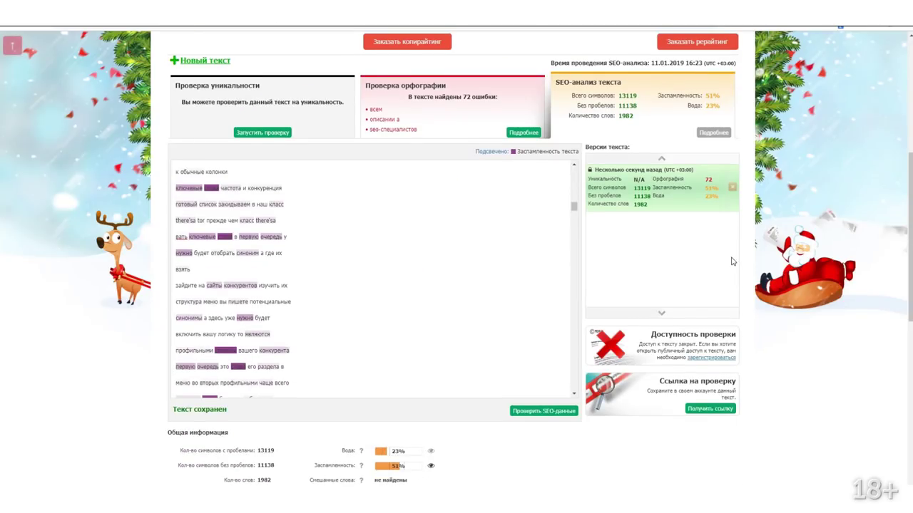
pyautogui.scroll(-2, 731, 258)
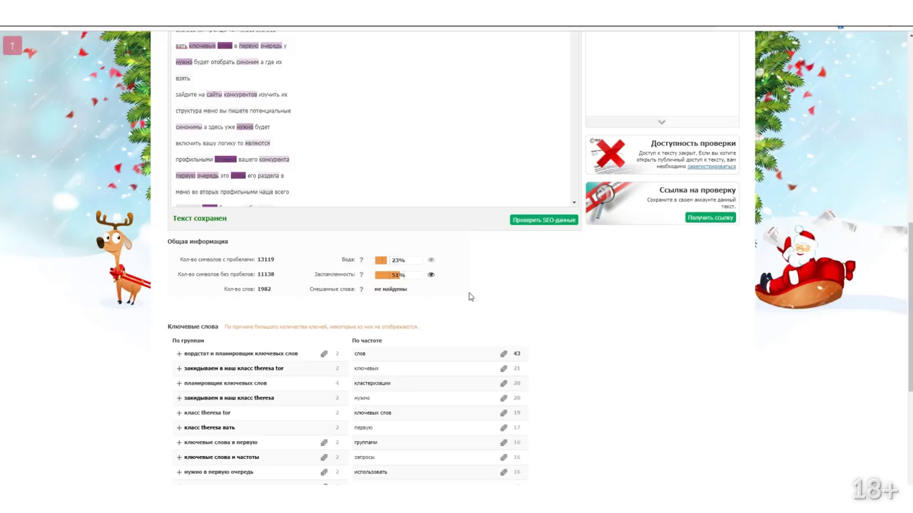
pyautogui.scroll(-2, 507, 332)
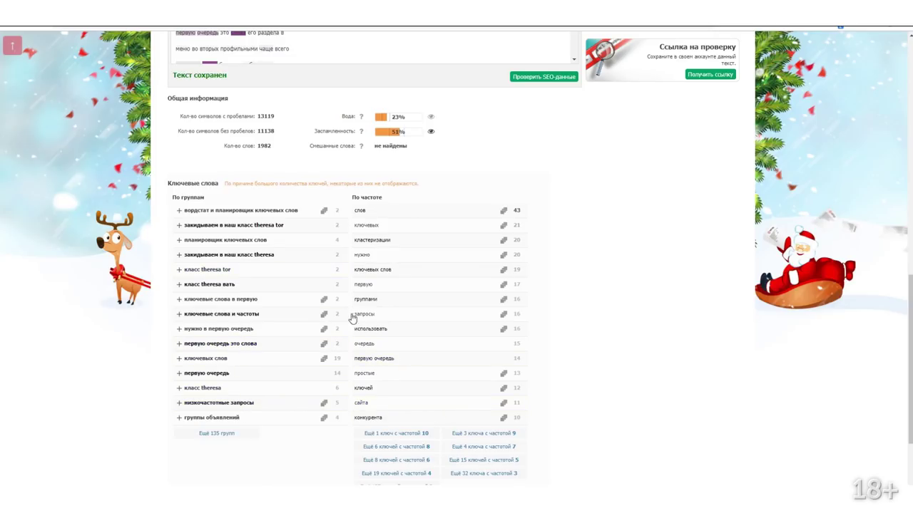
# - Expand the remaining keyword groups and examine the full list of phrases against the keyword frequencies and text statistics
pyautogui.click(217, 434)
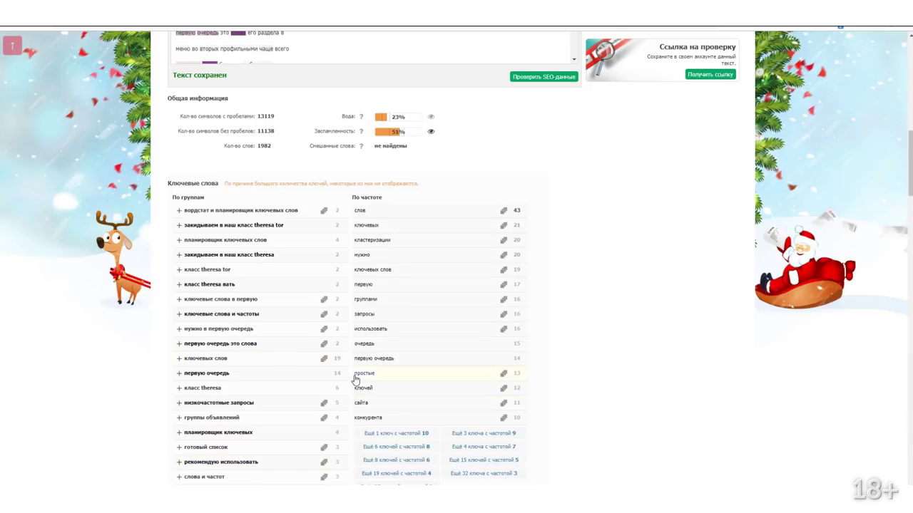
pyautogui.scroll(-2, 348, 371)
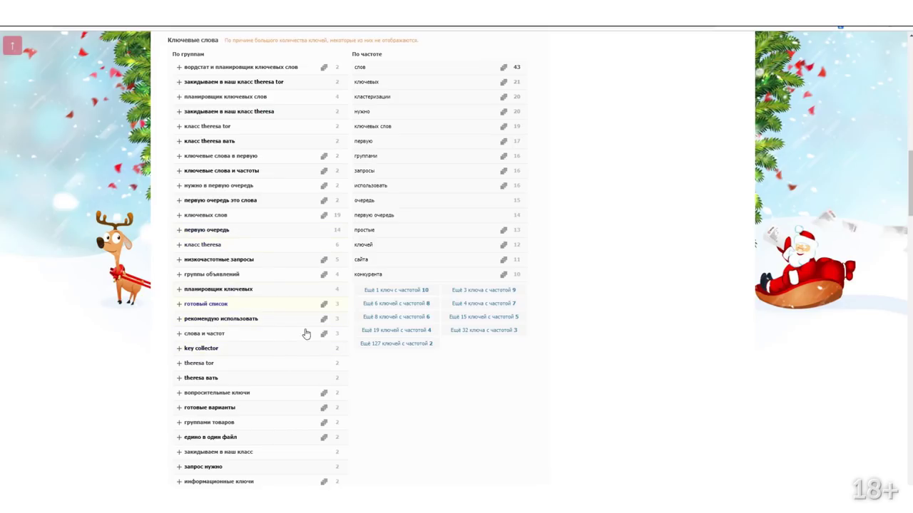
pyautogui.scroll(1, 316, 360)
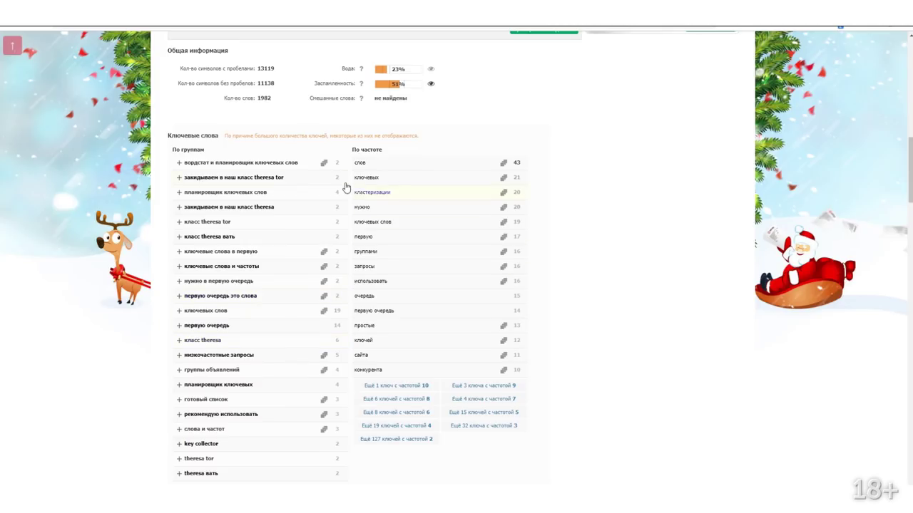
pyautogui.scroll(-1, 303, 385)
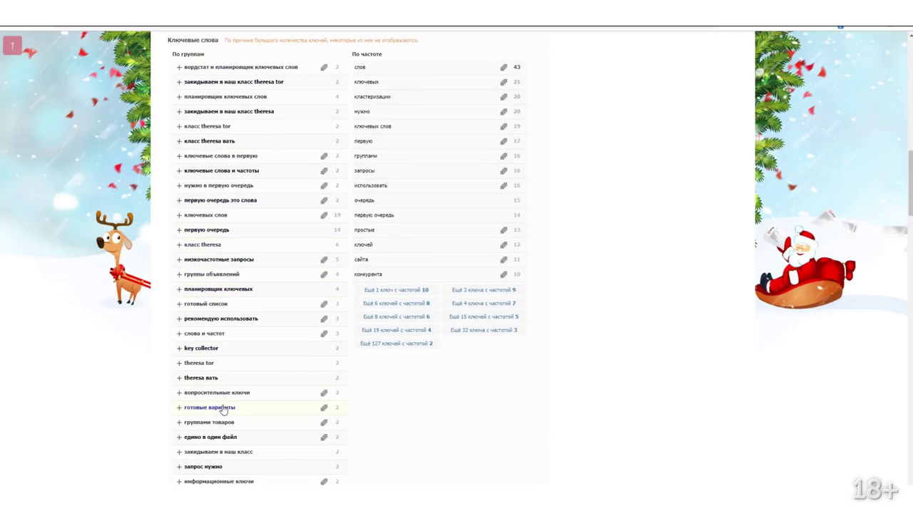
pyautogui.scroll(-3, 223, 413)
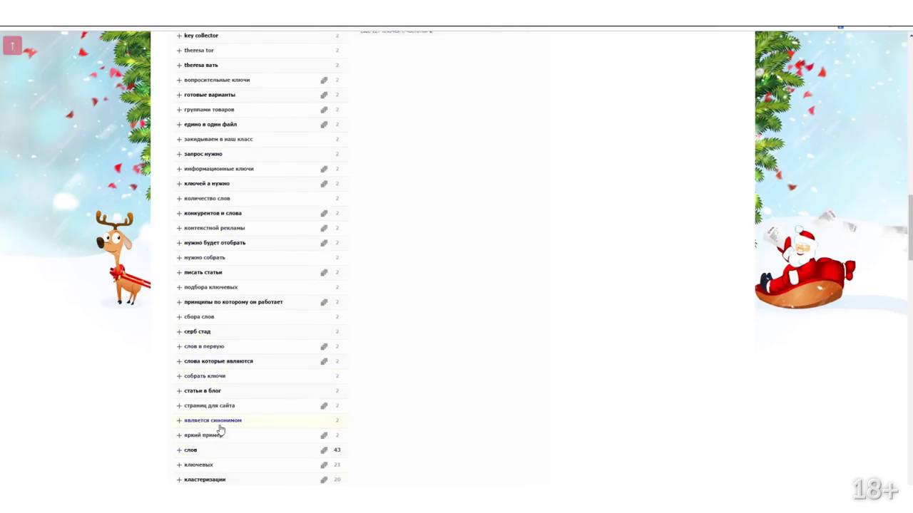
pyautogui.scroll(-1, 220, 429)
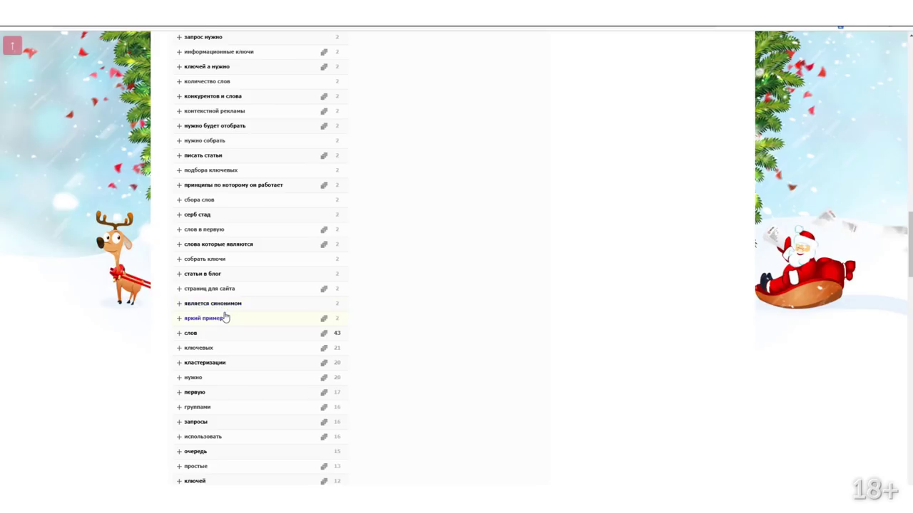
pyautogui.scroll(-1, 261, 401)
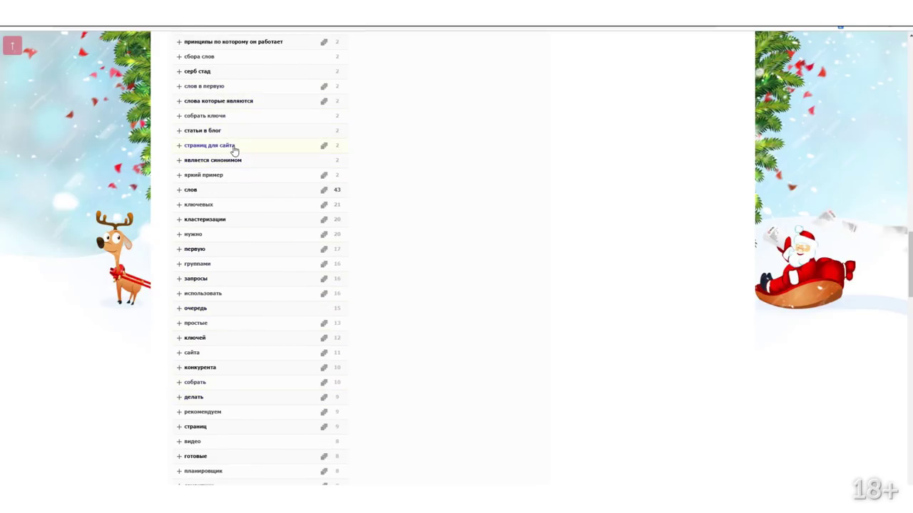
pyautogui.scroll(15, 220, 177)
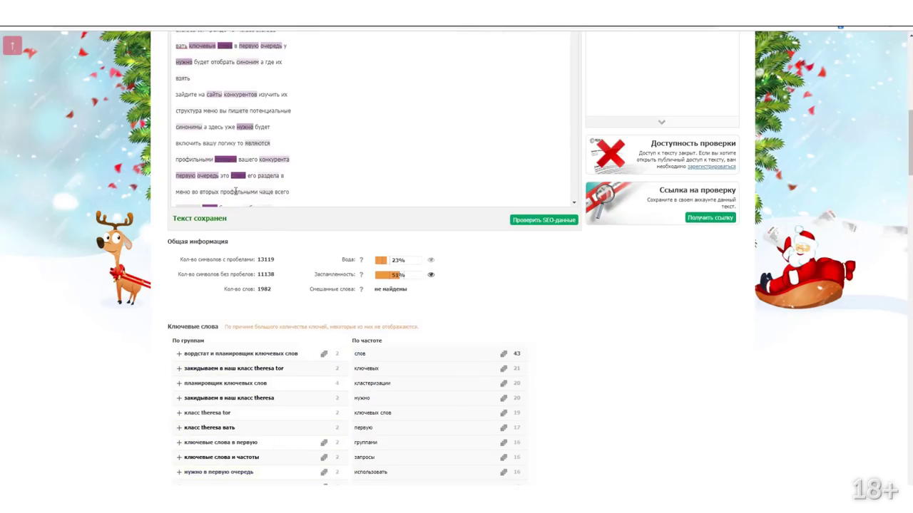
pyautogui.scroll(-3, 424, 139)
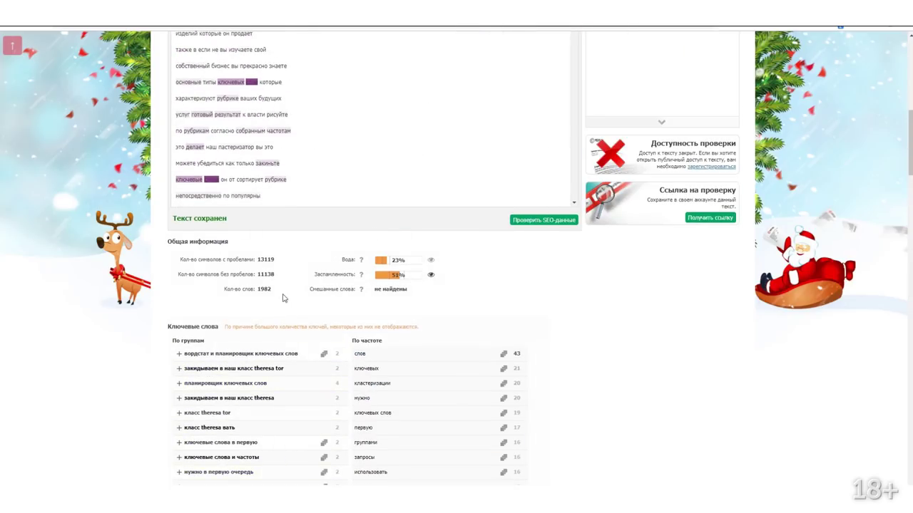